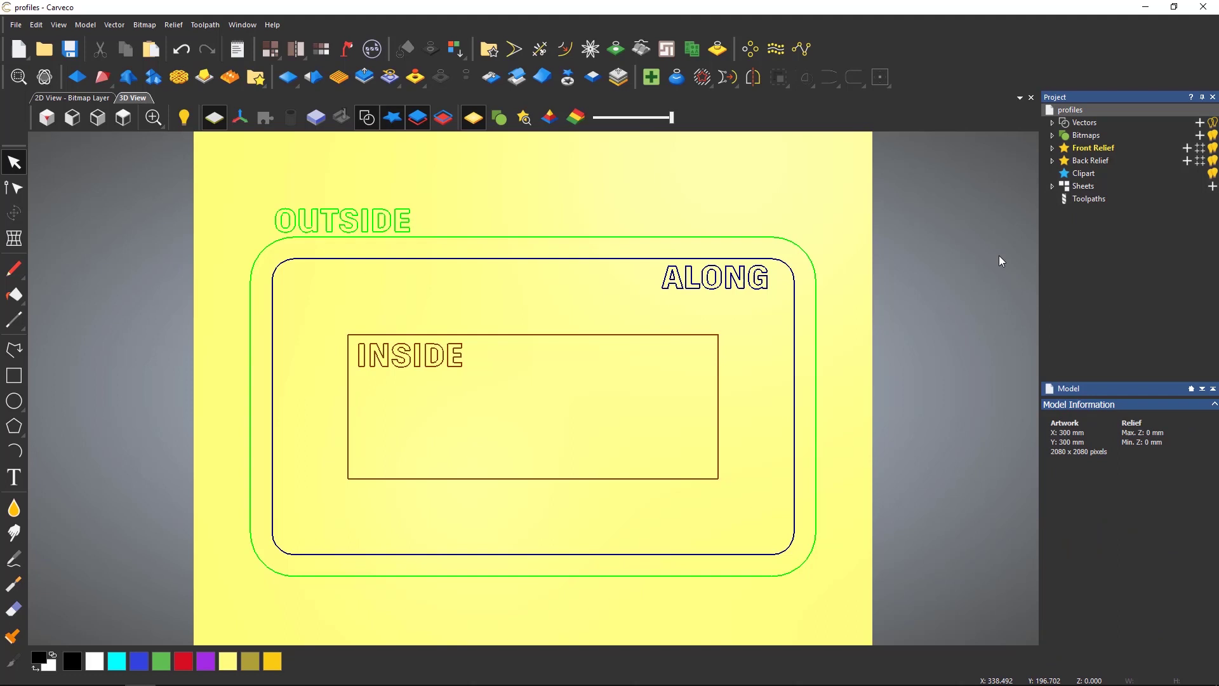
Open the Toolpaths operations and launch Create Profile Toolpath
left_click(1082, 198)
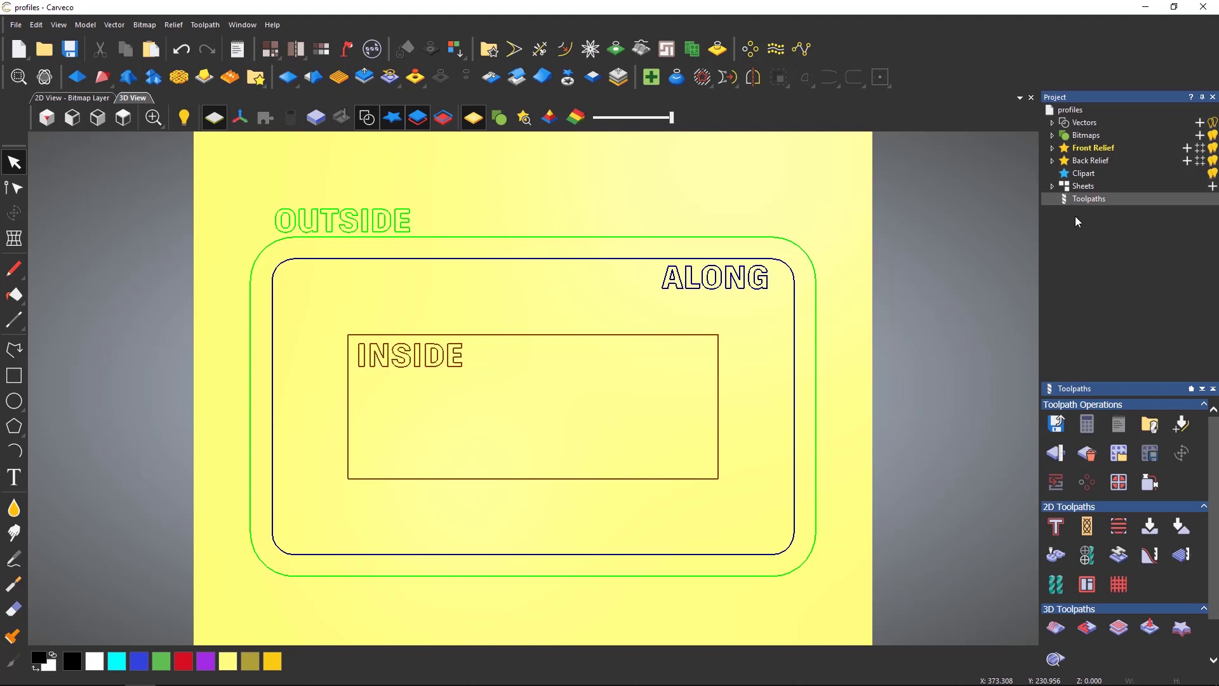
left_click(1055, 535)
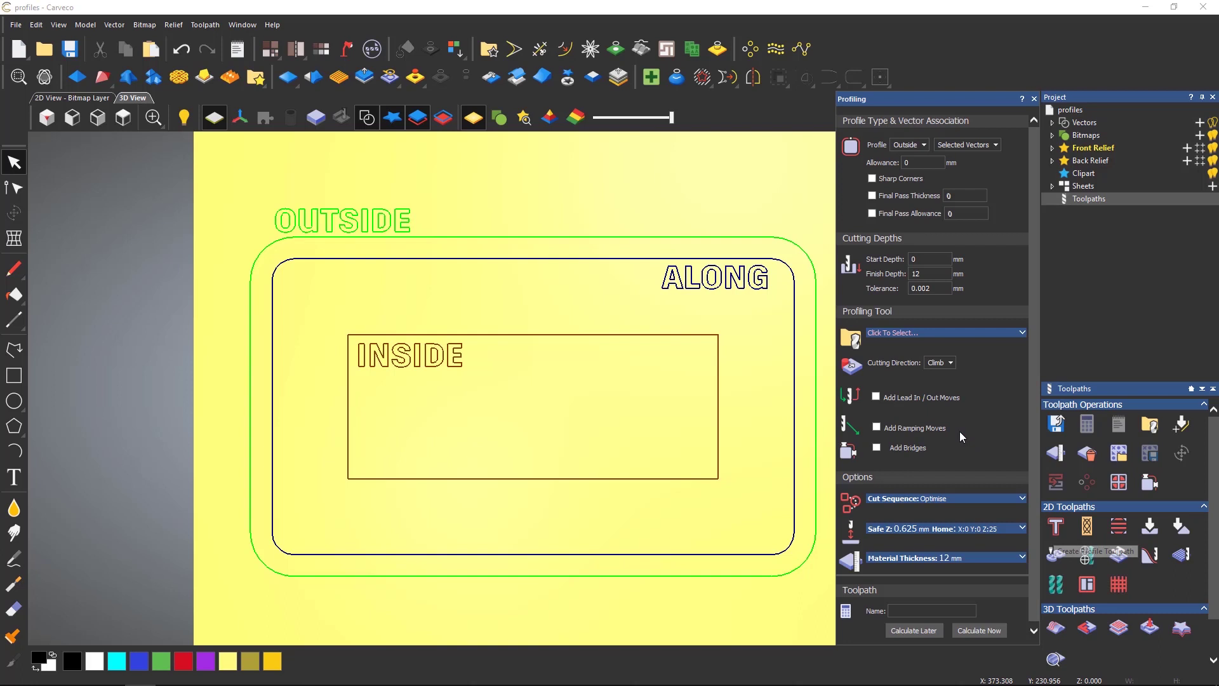
Switch the profile type from Outside to Inside and select the INSIDE rectangle vector
left_click(926, 145)
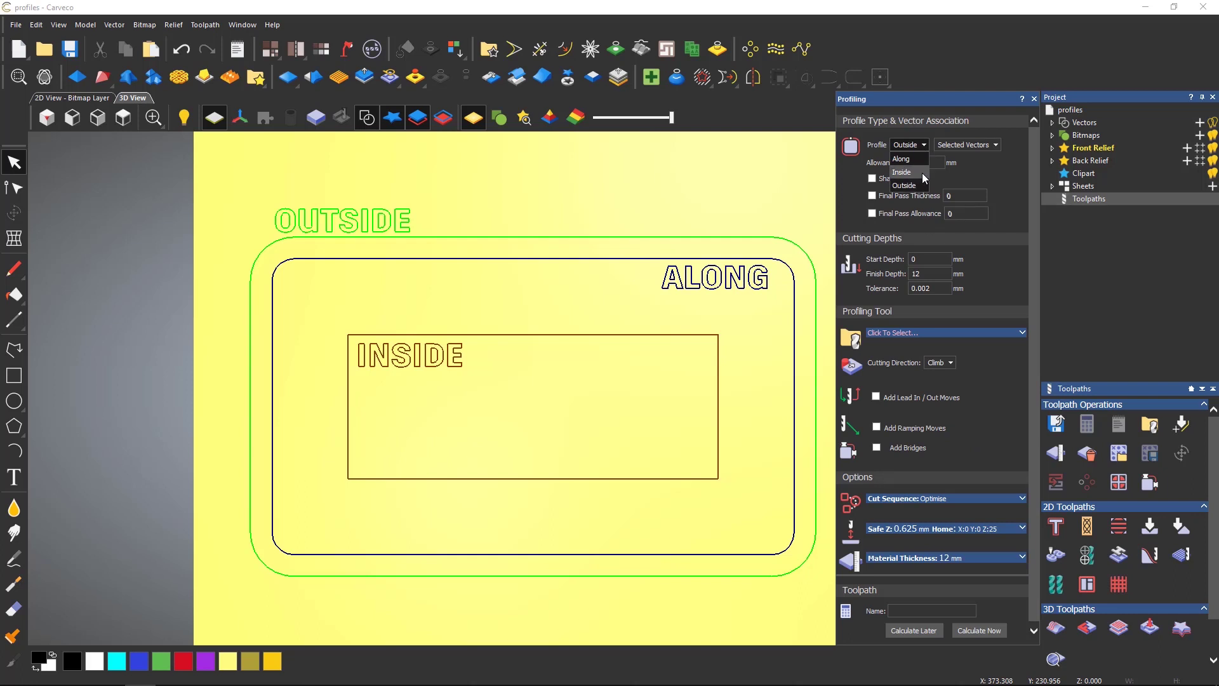
left_click(904, 172)
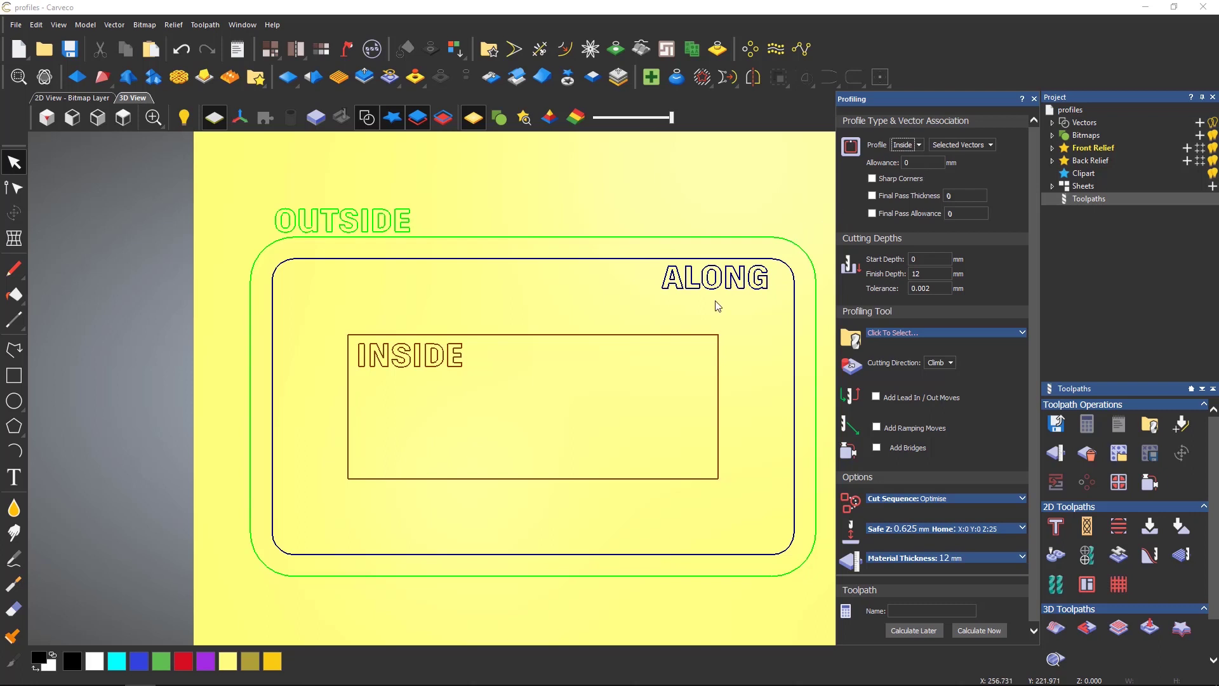
left_click(701, 336)
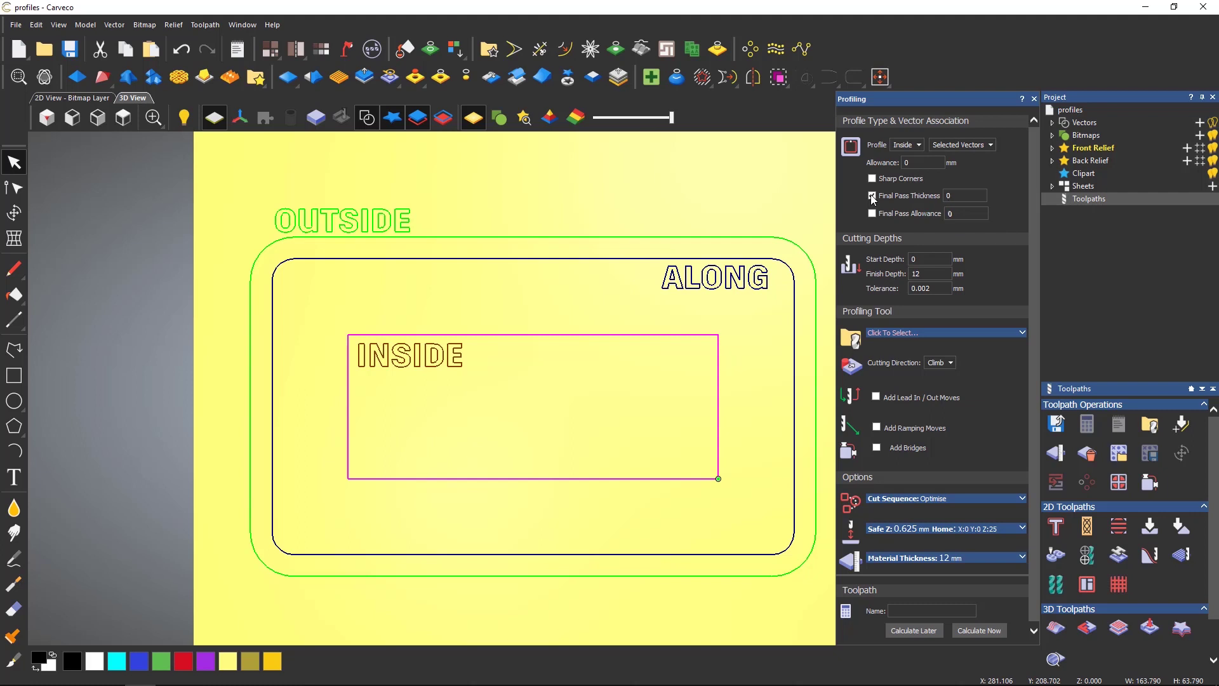
left_click(872, 196)
left_click(872, 214)
left_click(921, 273)
type("12")
Assign the End Mill 12 mm from Metric Tools > Wood or Plastic, then expand Material Thickness
left_click(927, 332)
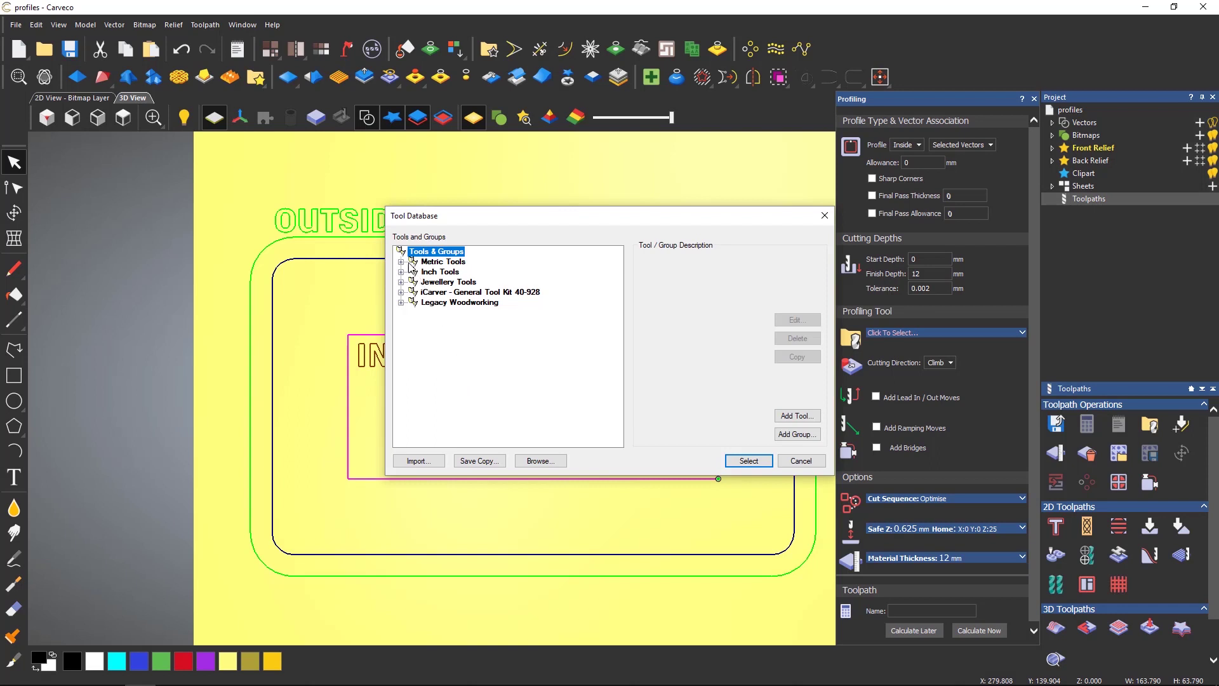
left_click(401, 261)
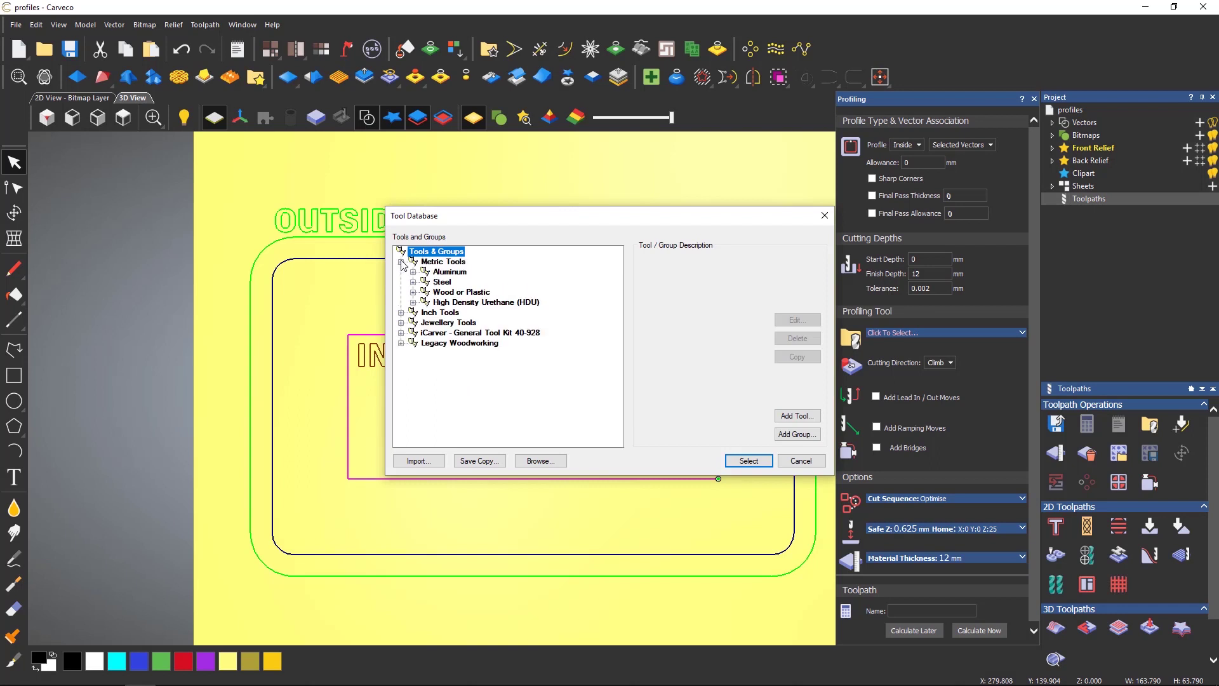
left_click(412, 292)
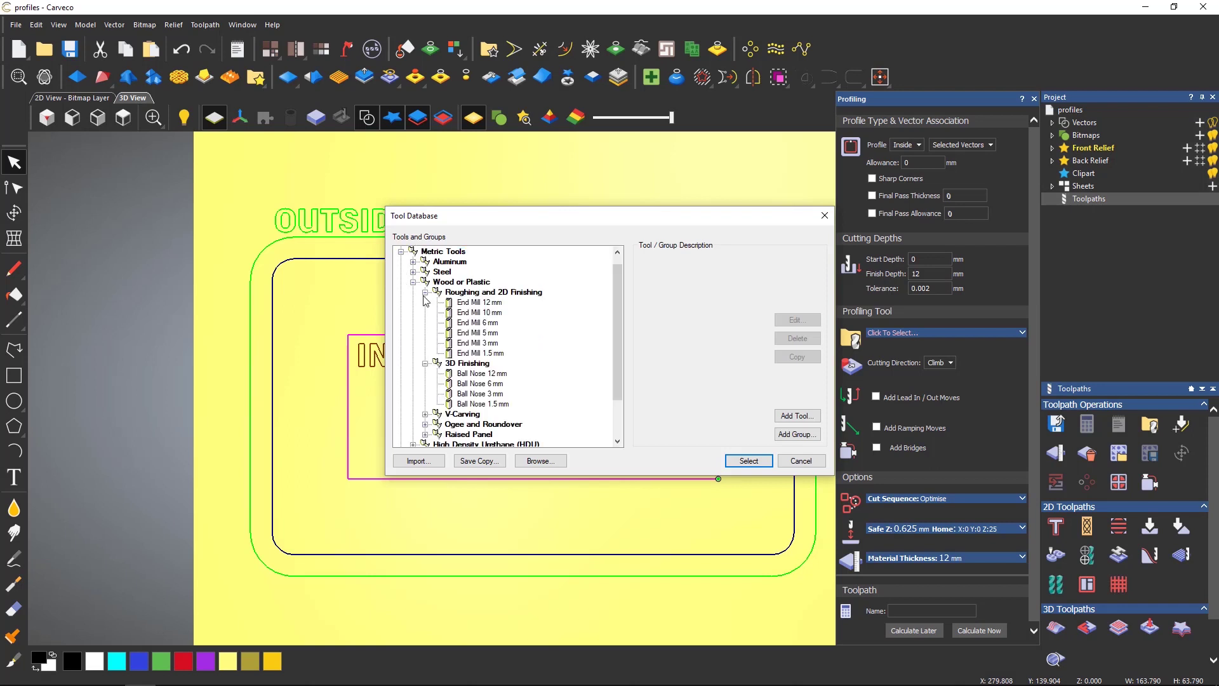
left_click(494, 303)
left_click(749, 461)
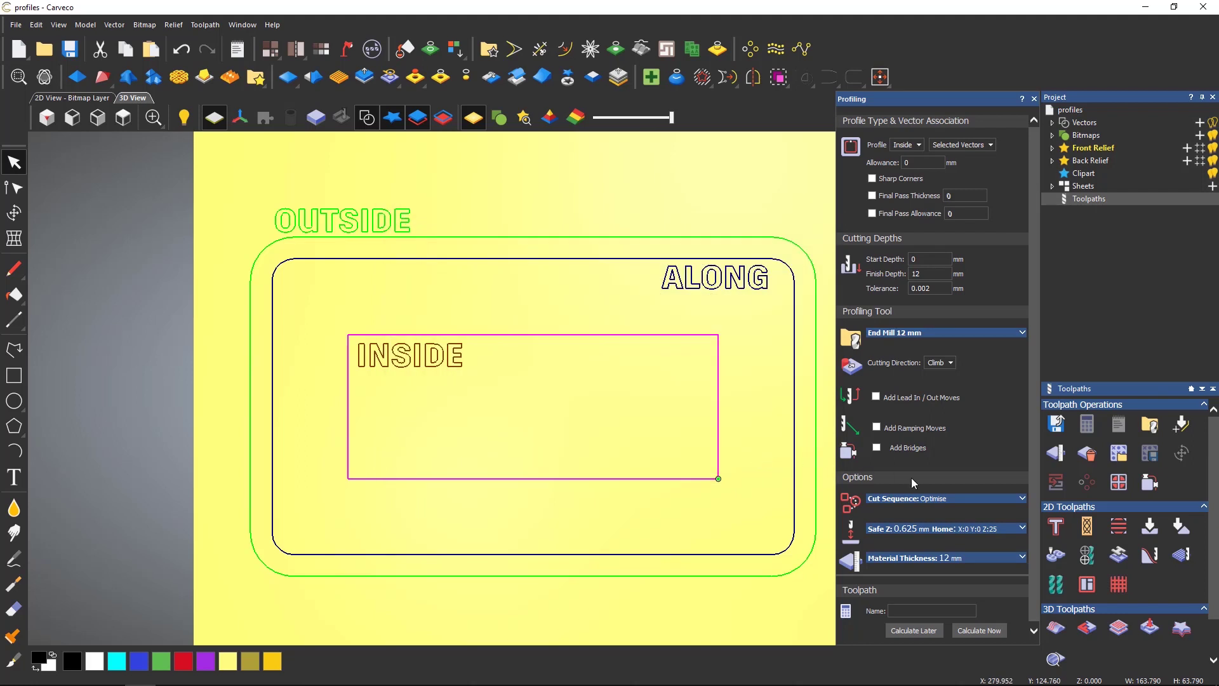
left_click(948, 558)
scroll(962, 539, "down", 1)
Set the material to 12.0 mm thick with Z zero at the top face
left_click(956, 540)
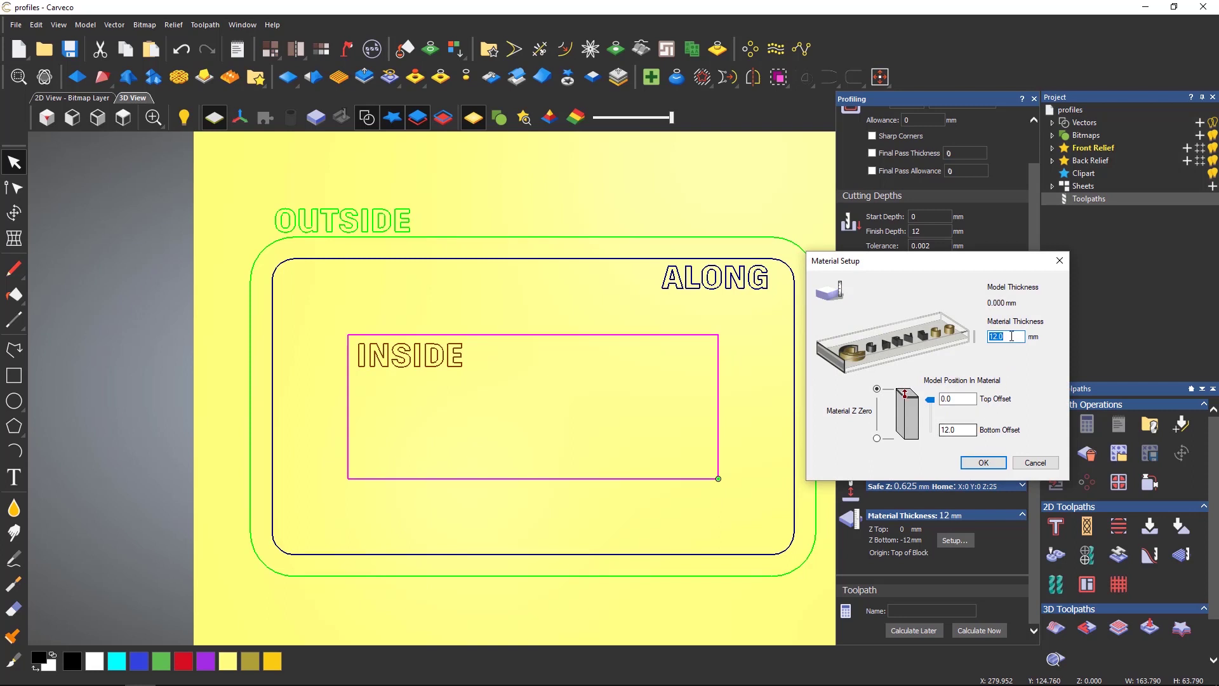
left_click(877, 438)
left_click(877, 390)
double_click(1005, 336)
type("12.0")
left_click(982, 463)
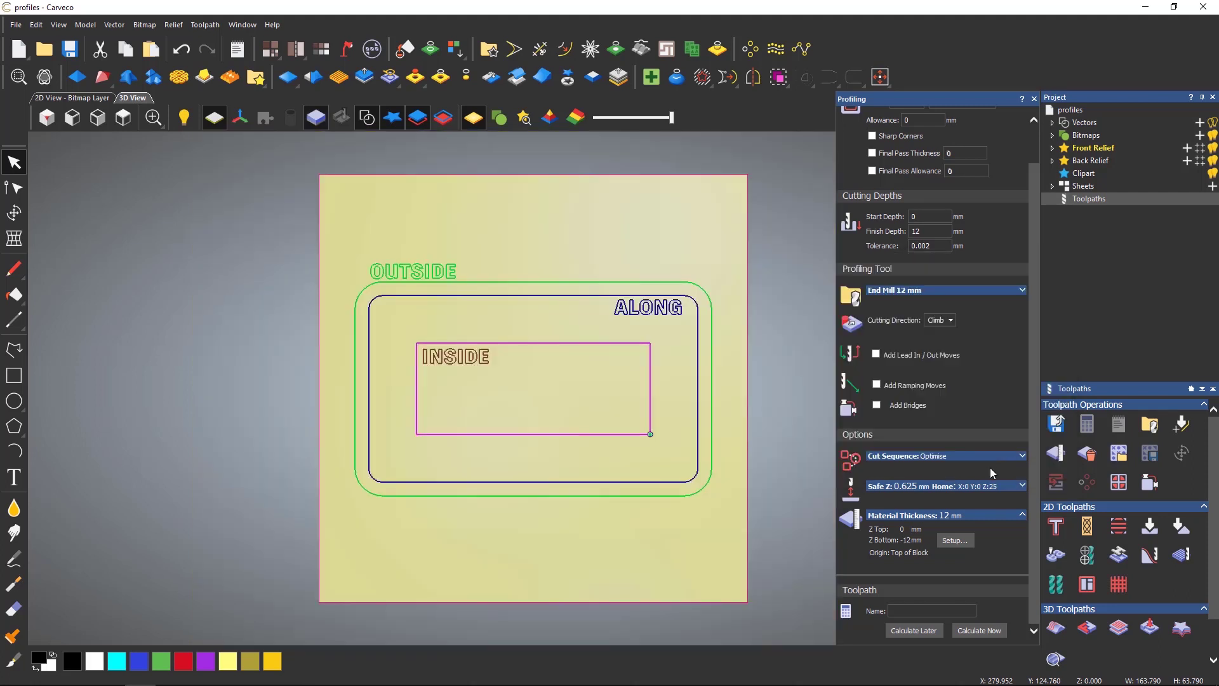
Calculate the inside profile, close the Profiling form, and tilt the view to see the block in 3D
left_click(981, 630)
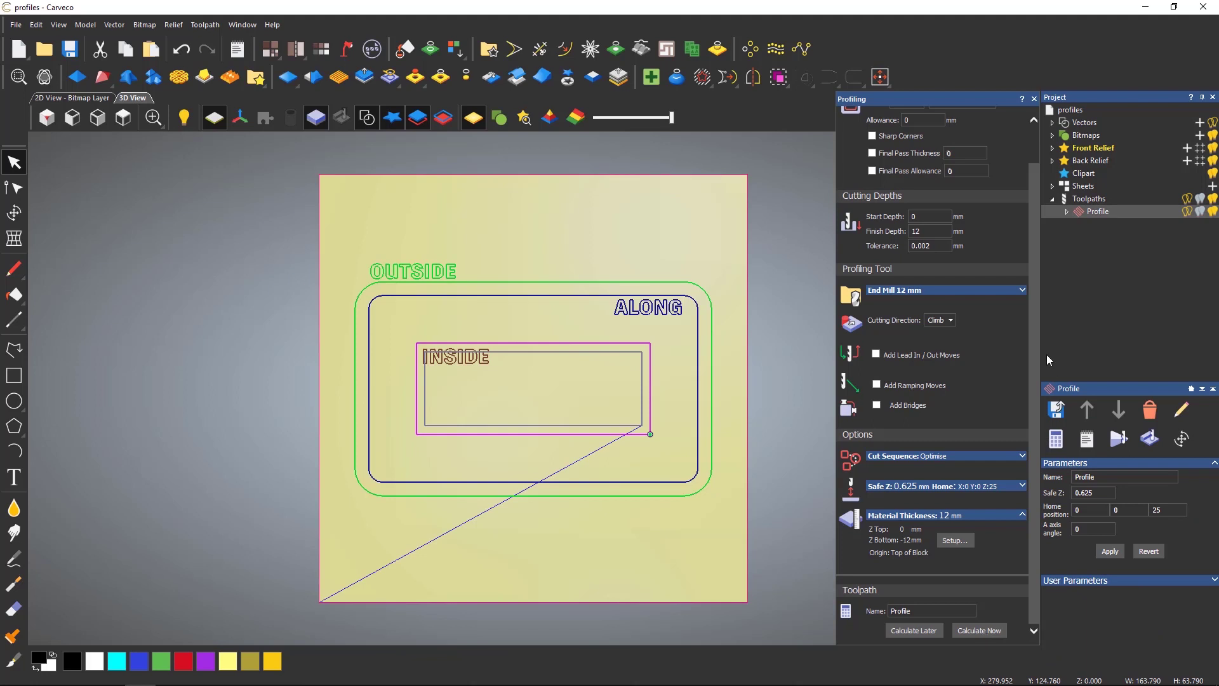
left_click(1034, 99)
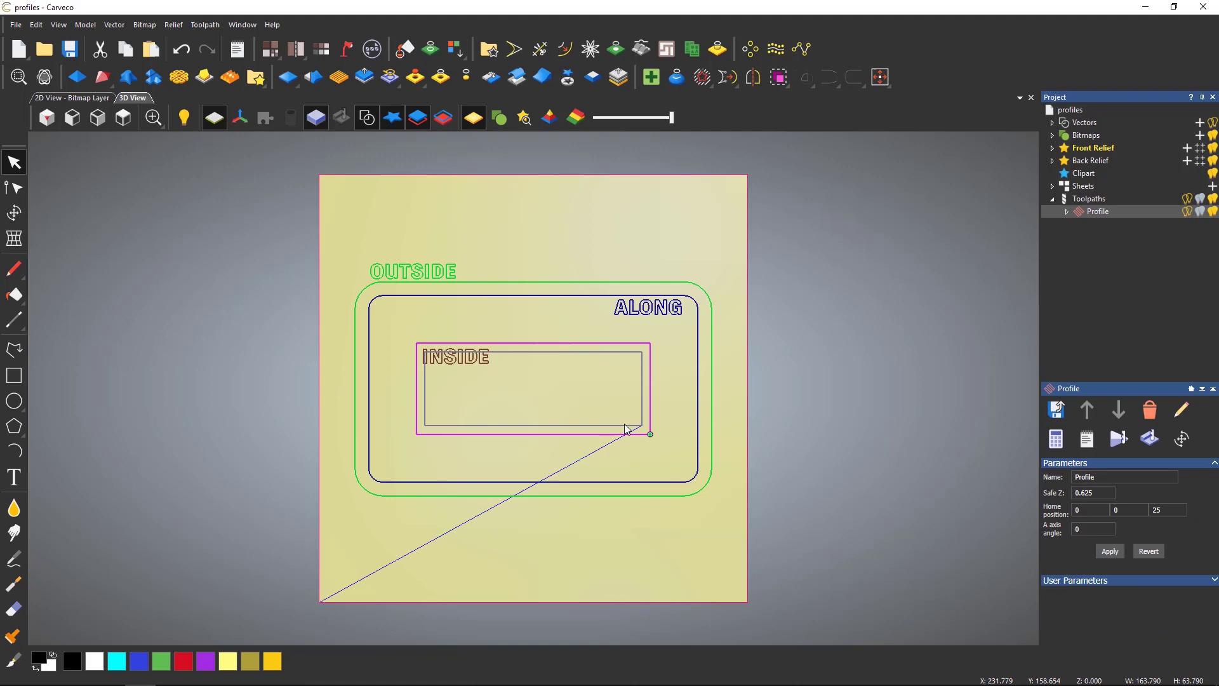
left_click_drag(631, 490, 520, 380)
scroll(520, 380, "up", 3)
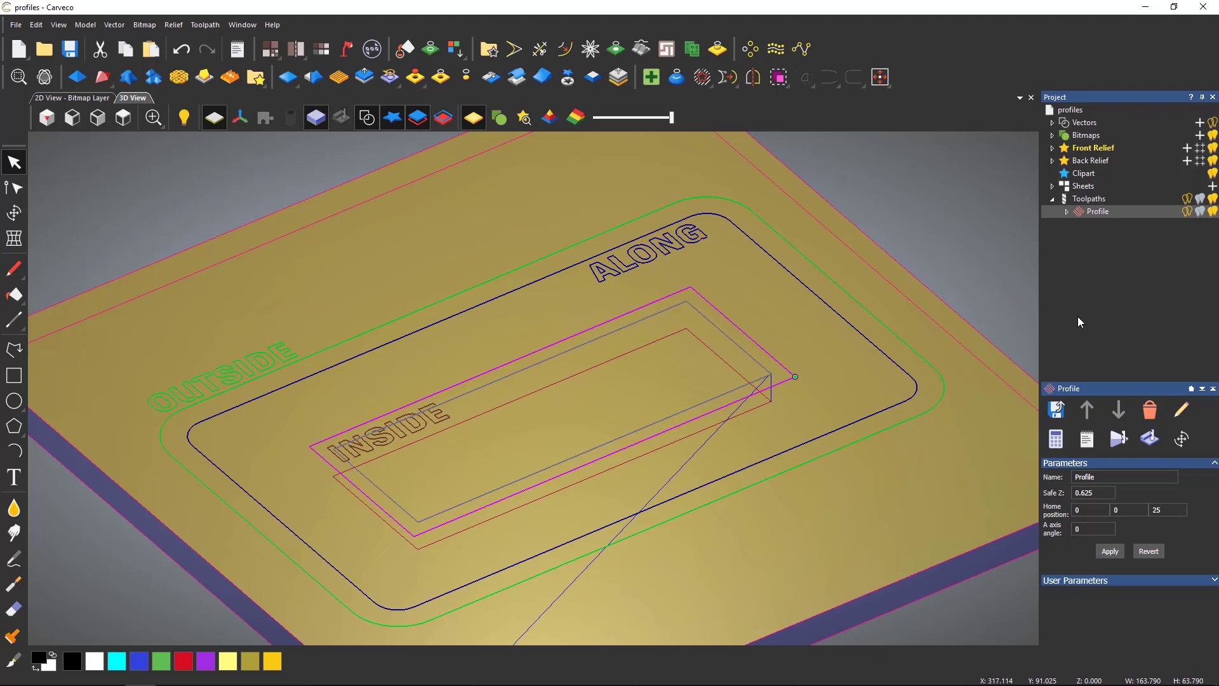
Turn off the 2D toolpath preview, toggling the toolpath 3D visibility off and back on
left_click(1187, 200)
left_click(1214, 198)
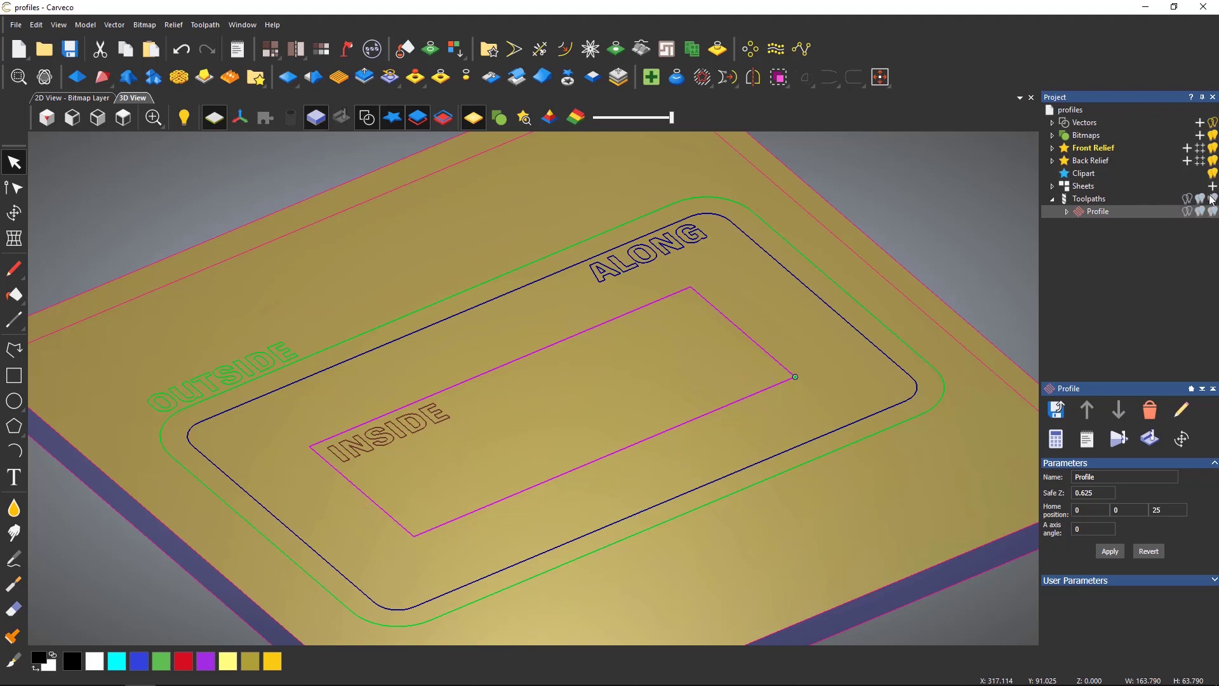
left_click(1213, 198)
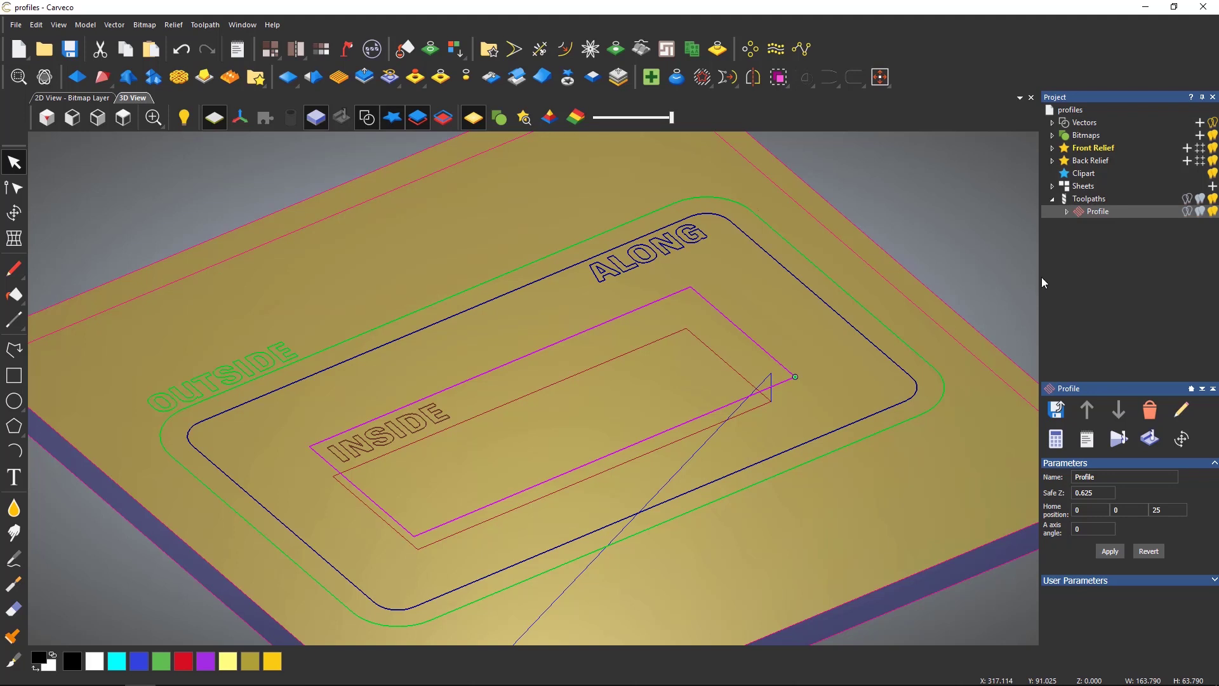
Simulate the Profile toolpath on the whole model and view the cut block from the top
left_click(1052, 200)
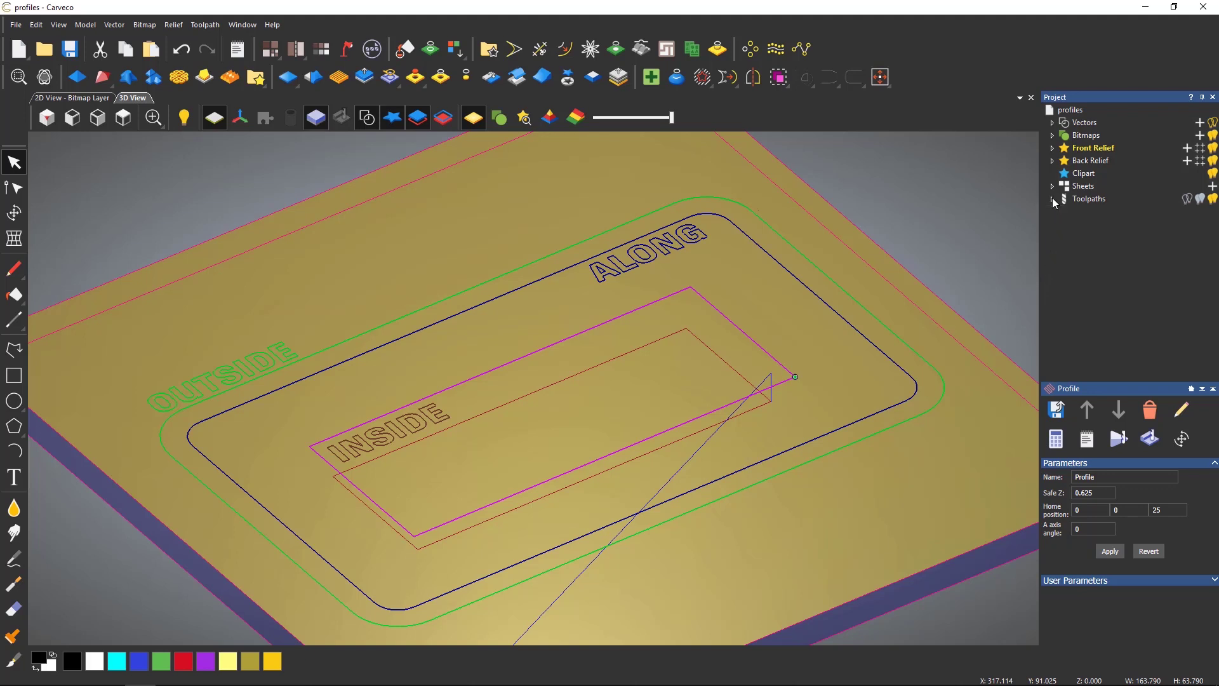
left_click(1052, 199)
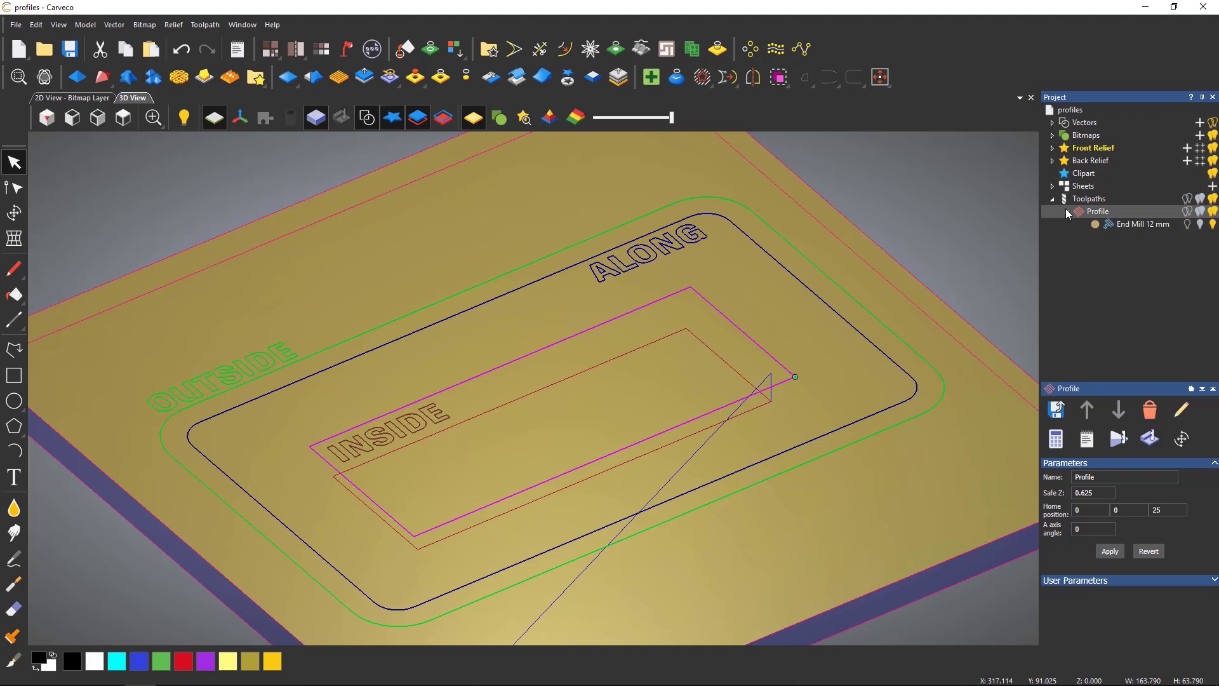
left_click(1066, 212)
right_click(1094, 214)
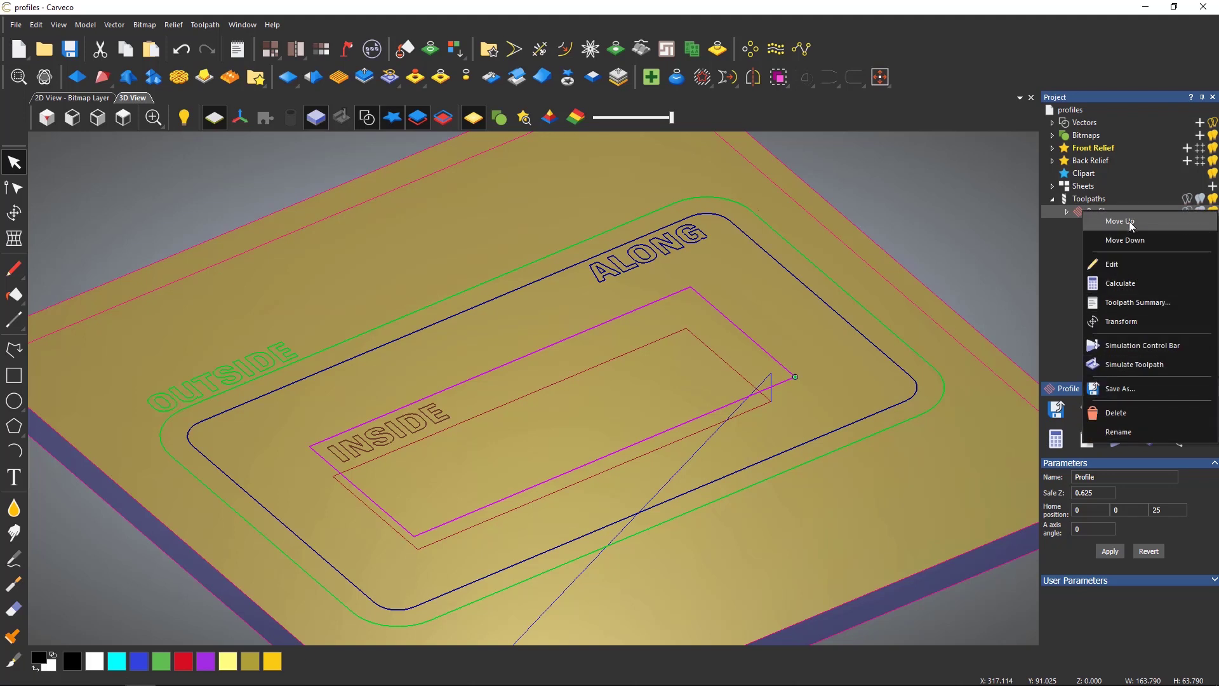
left_click(1130, 366)
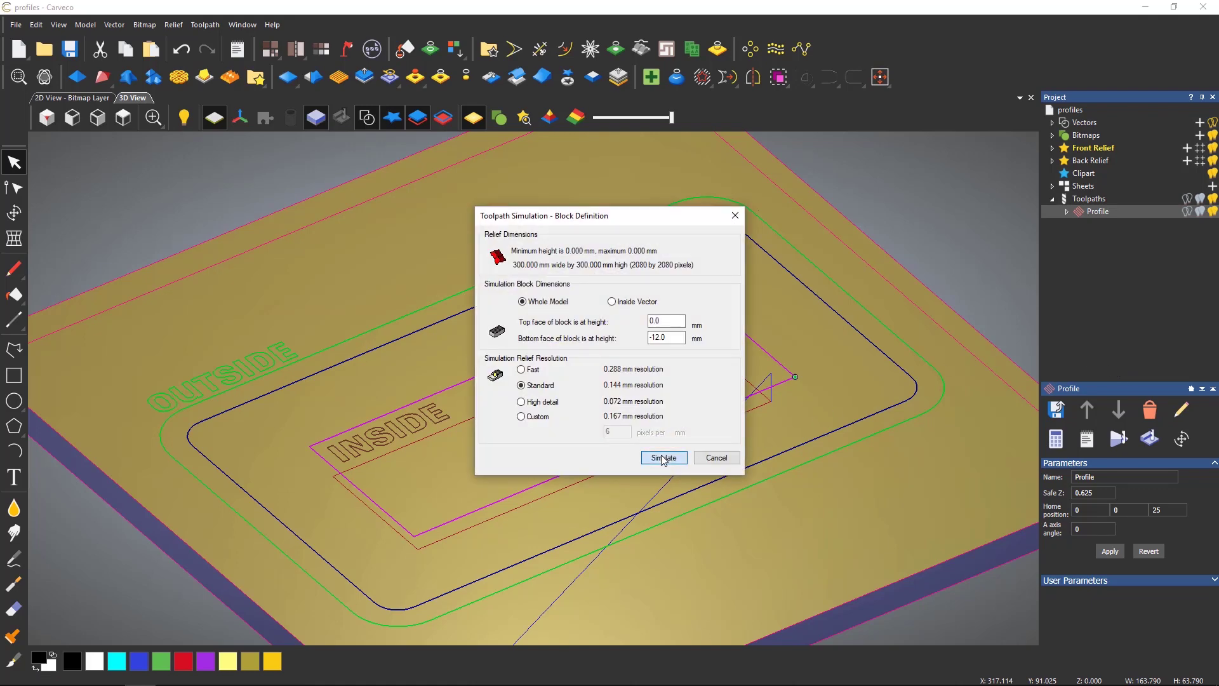
left_click(662, 458)
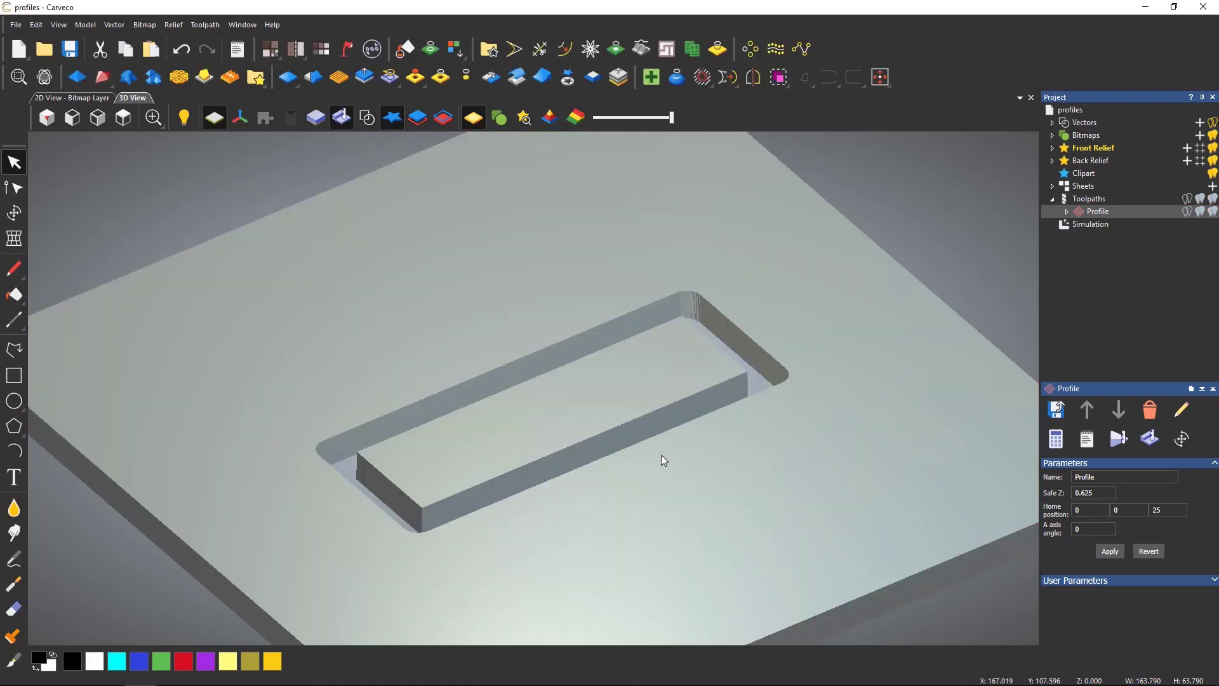
left_click_drag(702, 438, 620, 560)
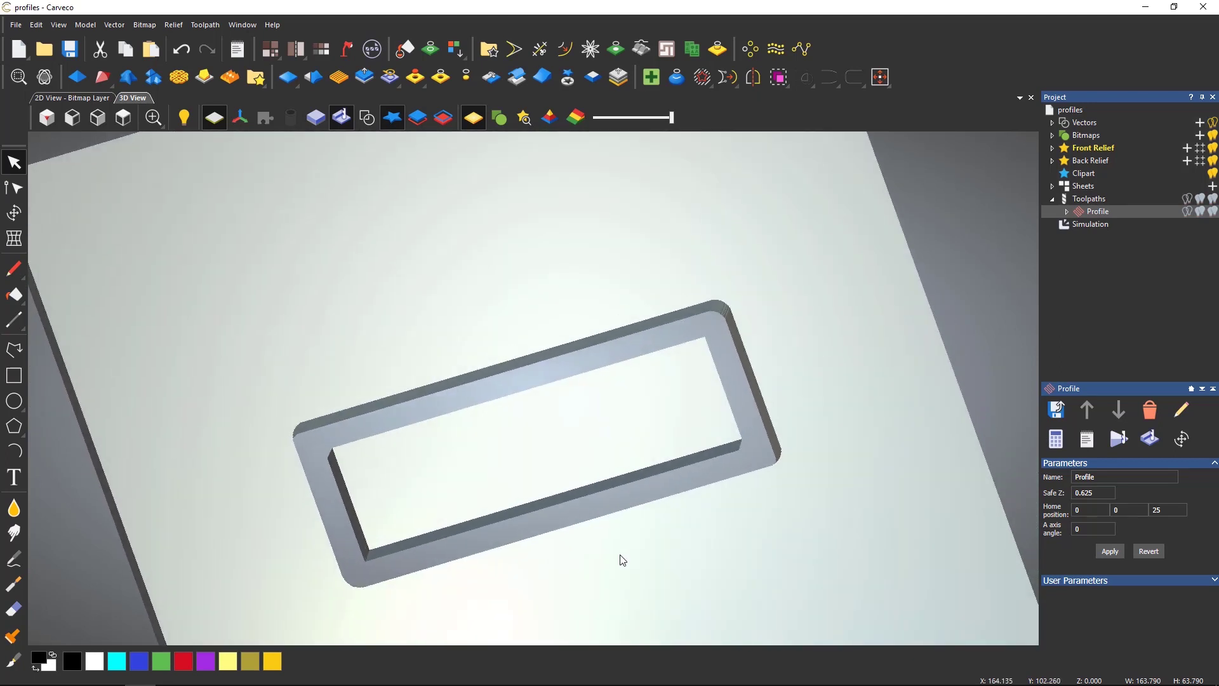
left_click(123, 122)
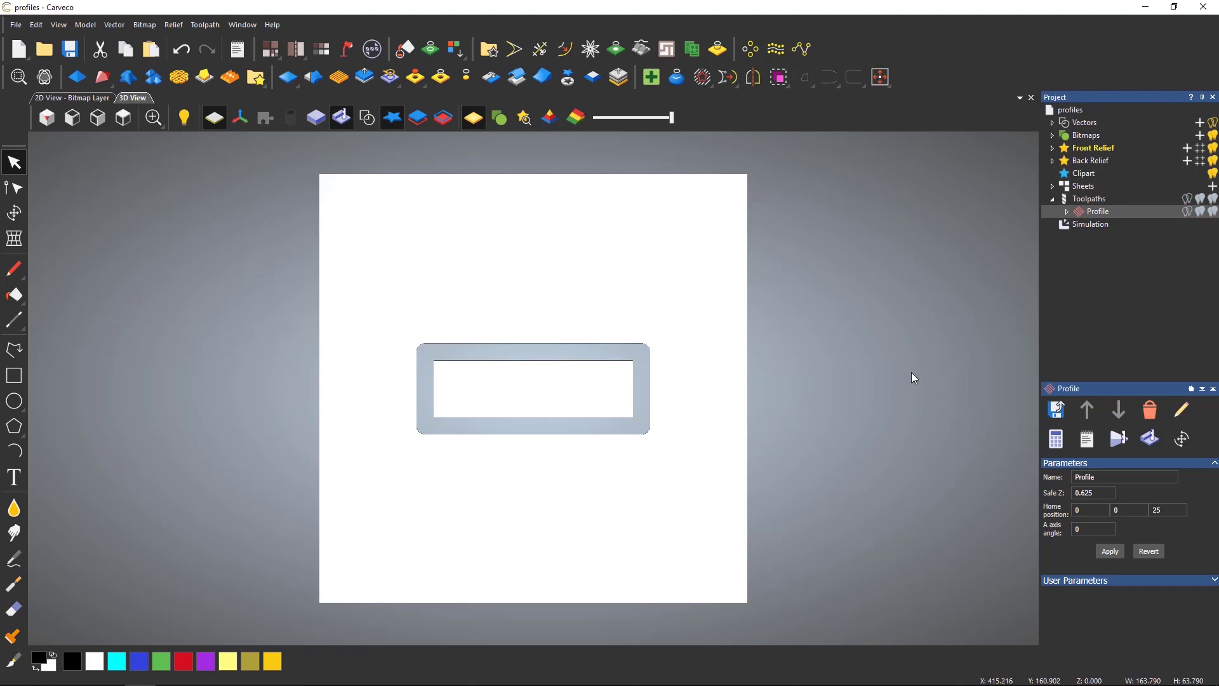
Show the vectors again, deselect INSIDE, and rename the Profile toolpath to 'Inside'
left_click(368, 119)
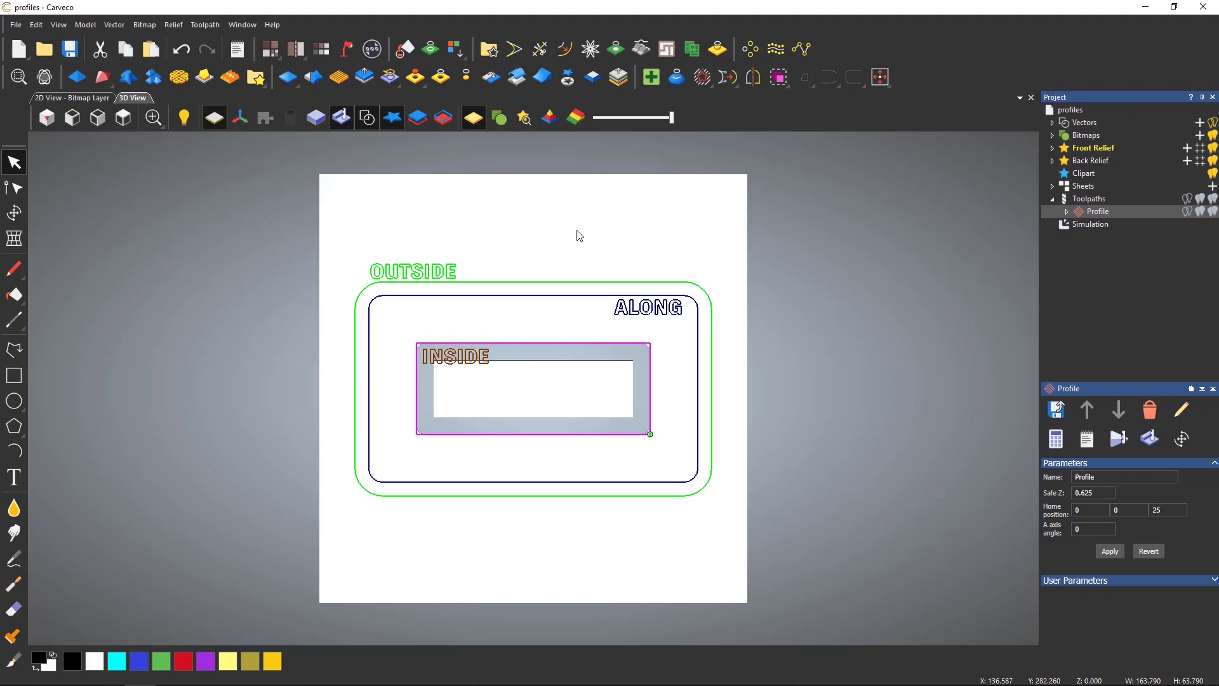
key("Escape")
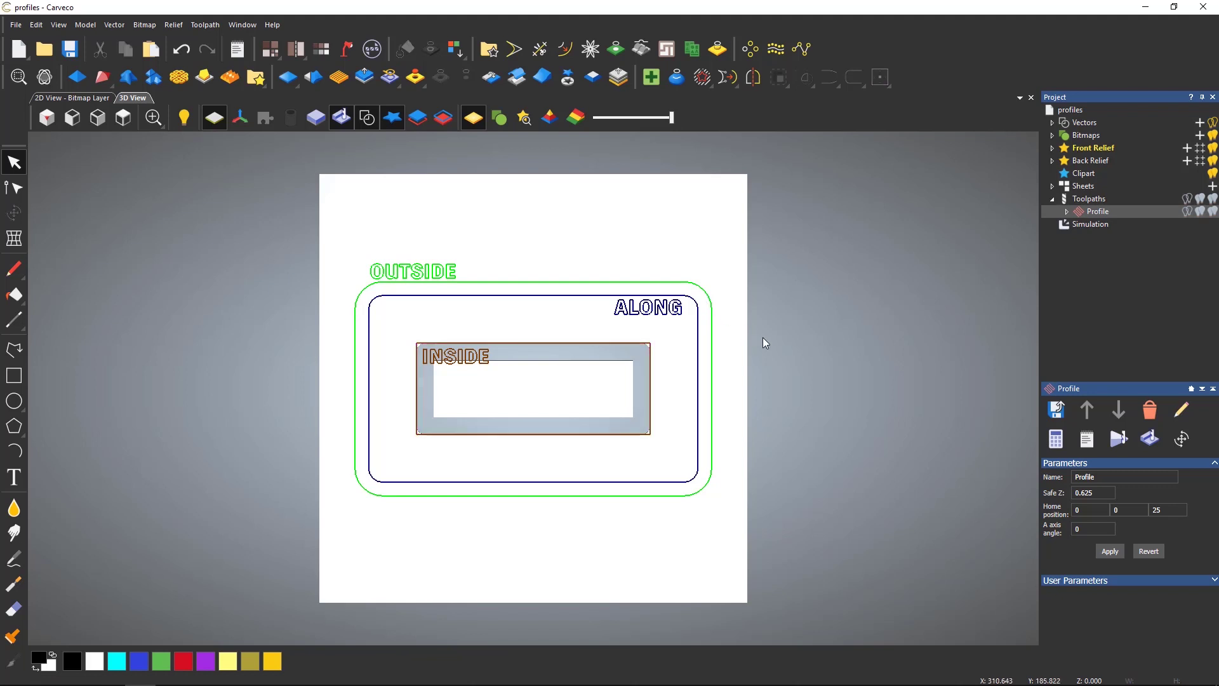
right_click(1097, 214)
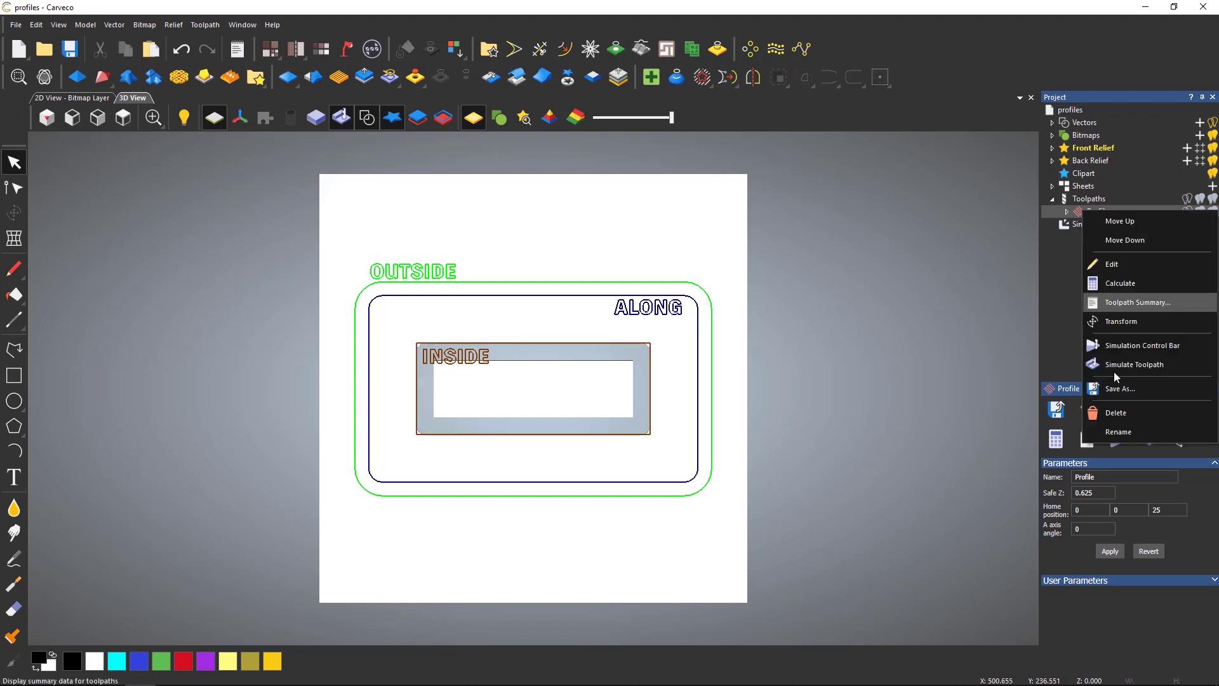
left_click(1118, 433)
type("Inside")
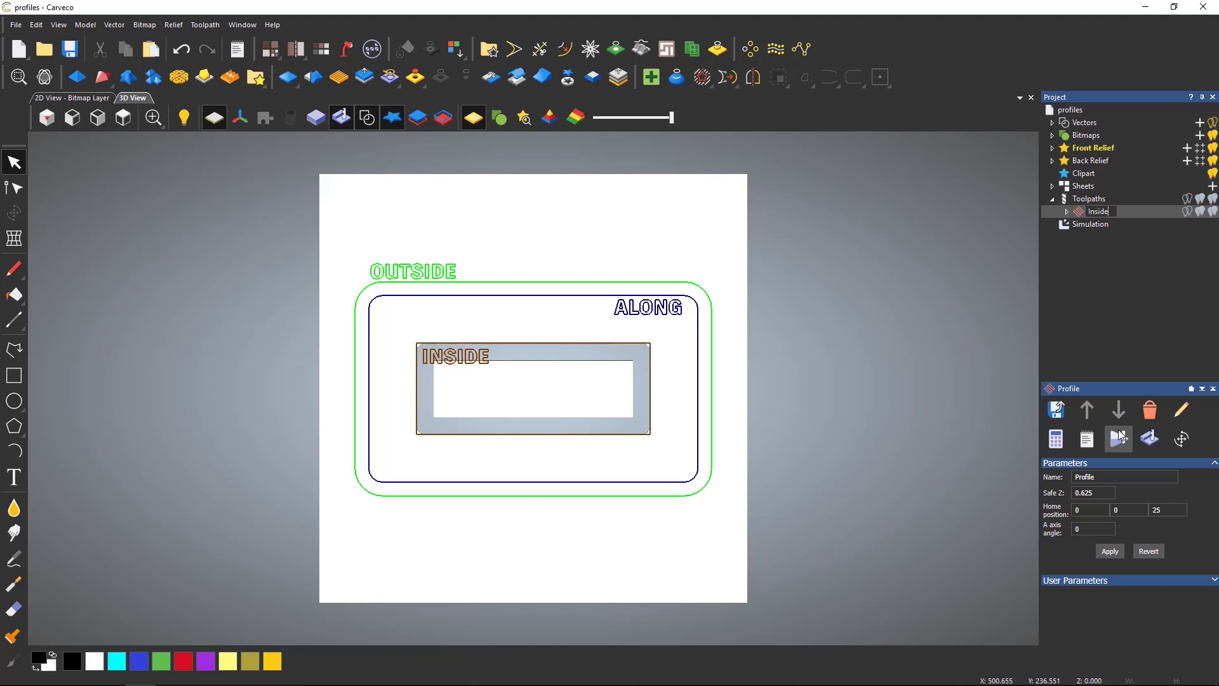
key("Return")
left_click(1095, 200)
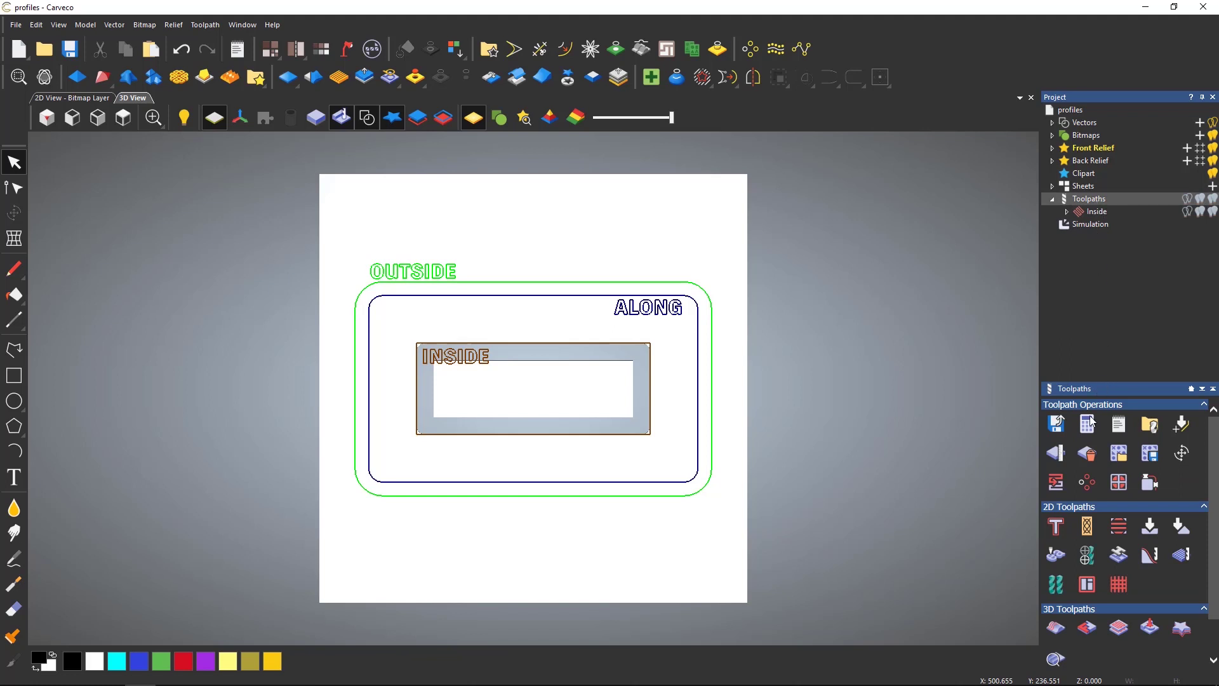
Create a new profile toolpath set to Along with a 1 mm finish depth
left_click(1056, 530)
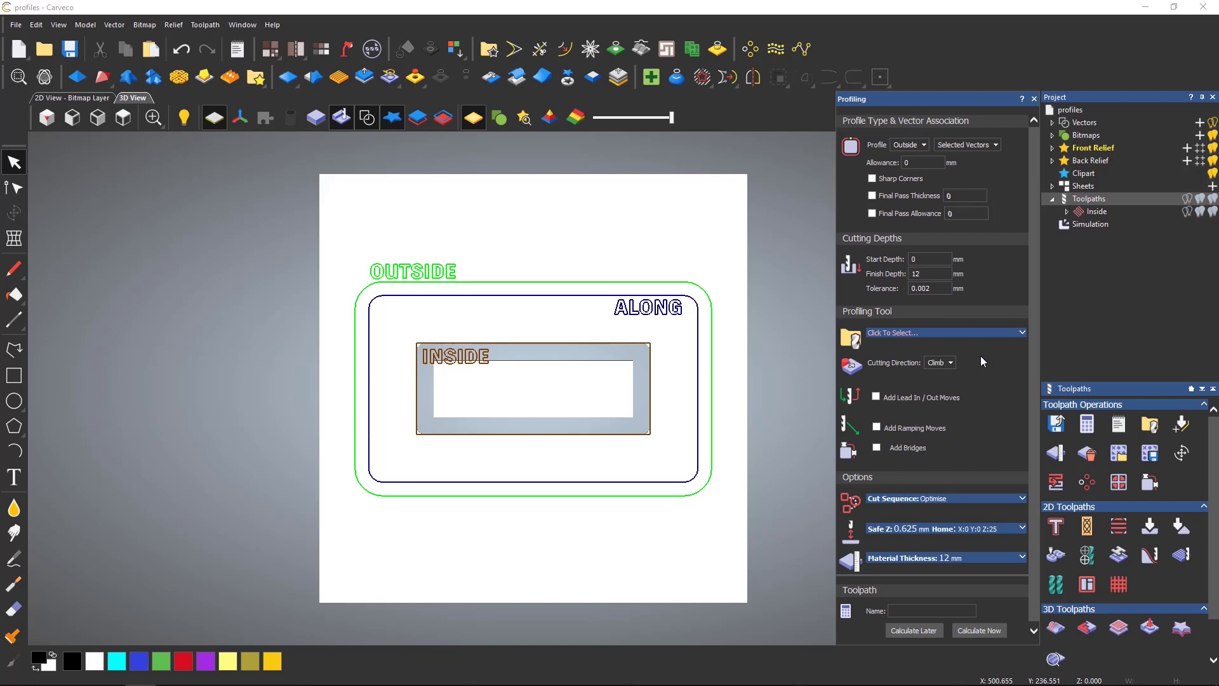
double_click(925, 274)
left_click(917, 145)
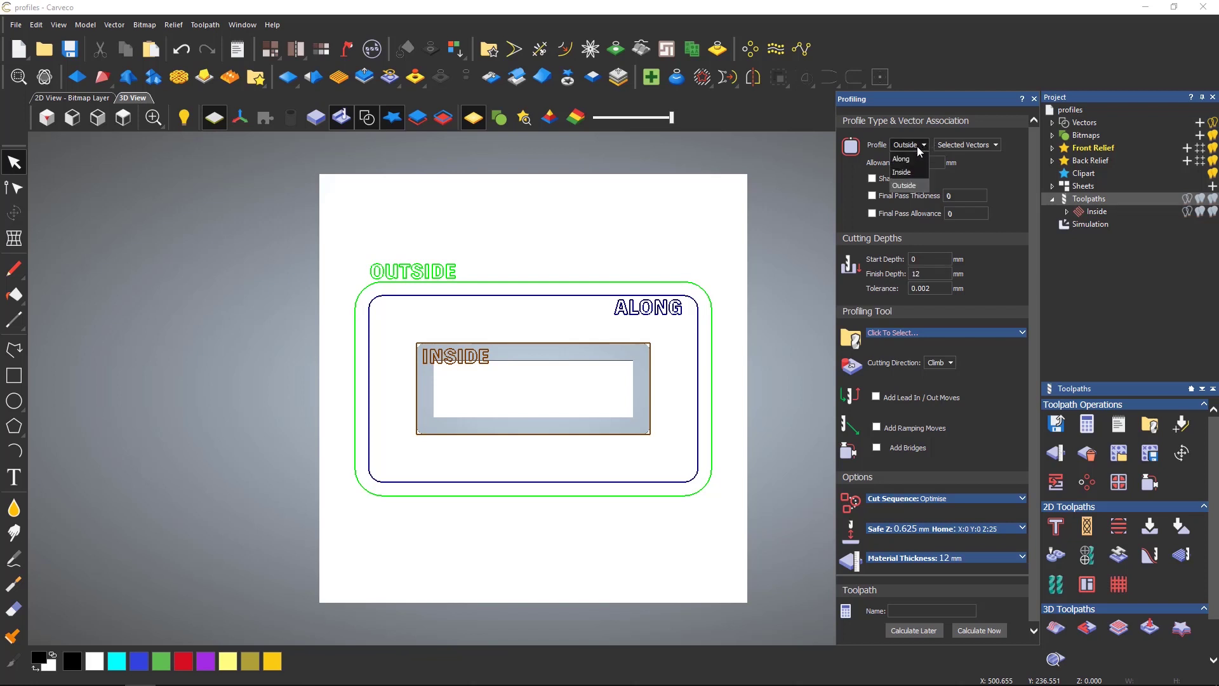
left_click(913, 159)
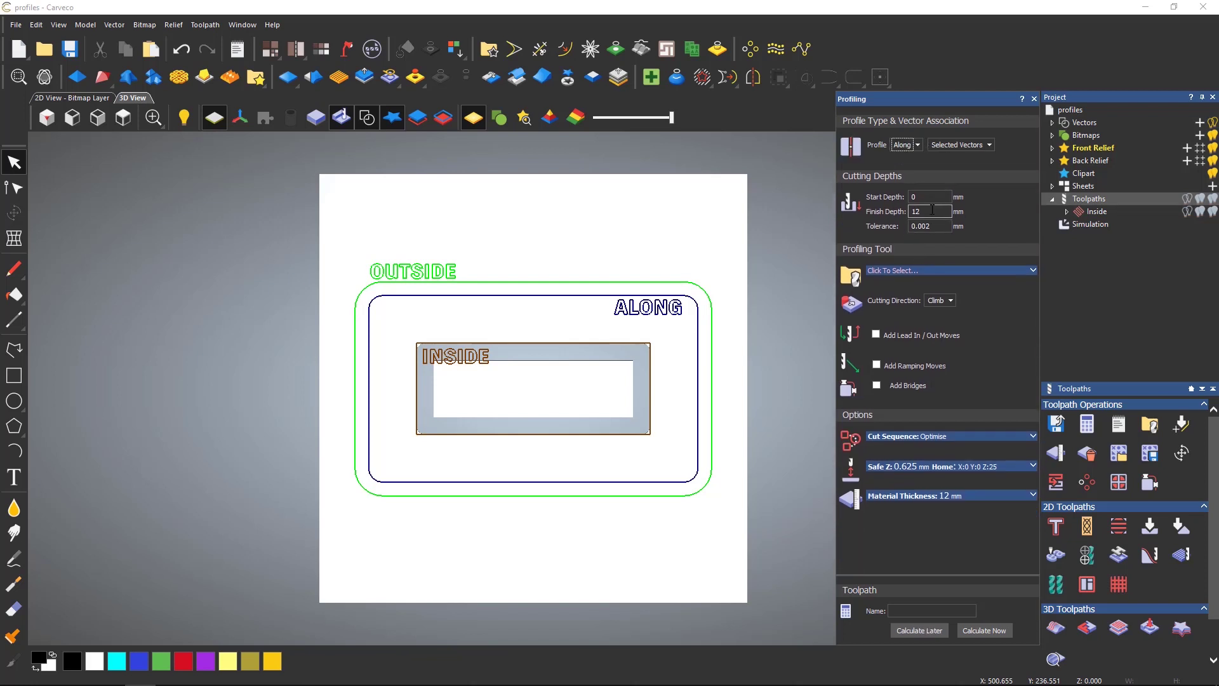
double_click(931, 210)
type("1")
Choose the Ball Nose 3 mm tool, select the ALONG rectangle, and calculate the toolpath
left_click(897, 272)
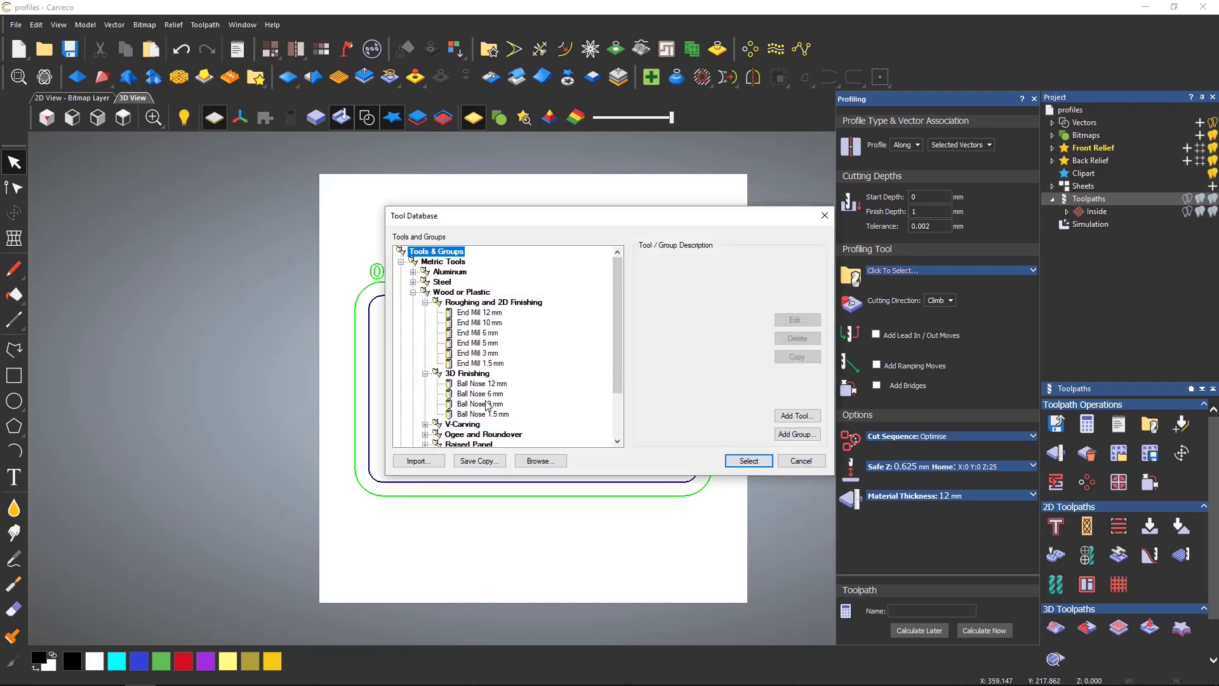
left_click(488, 405)
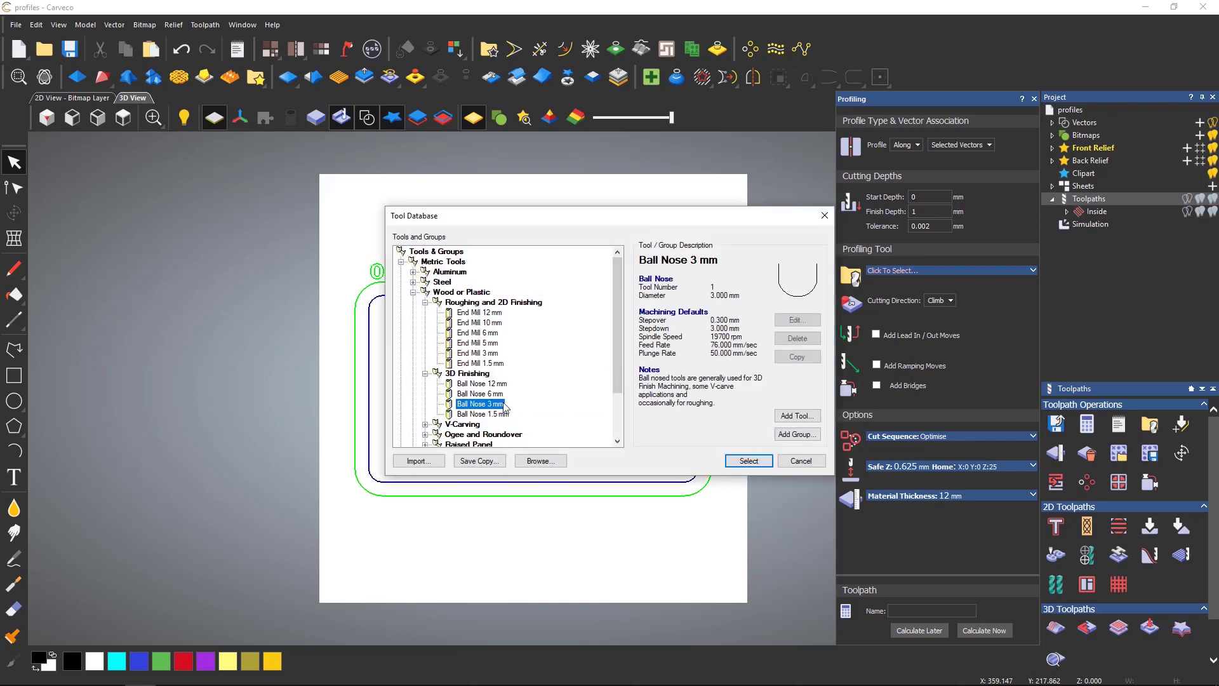
left_click(758, 463)
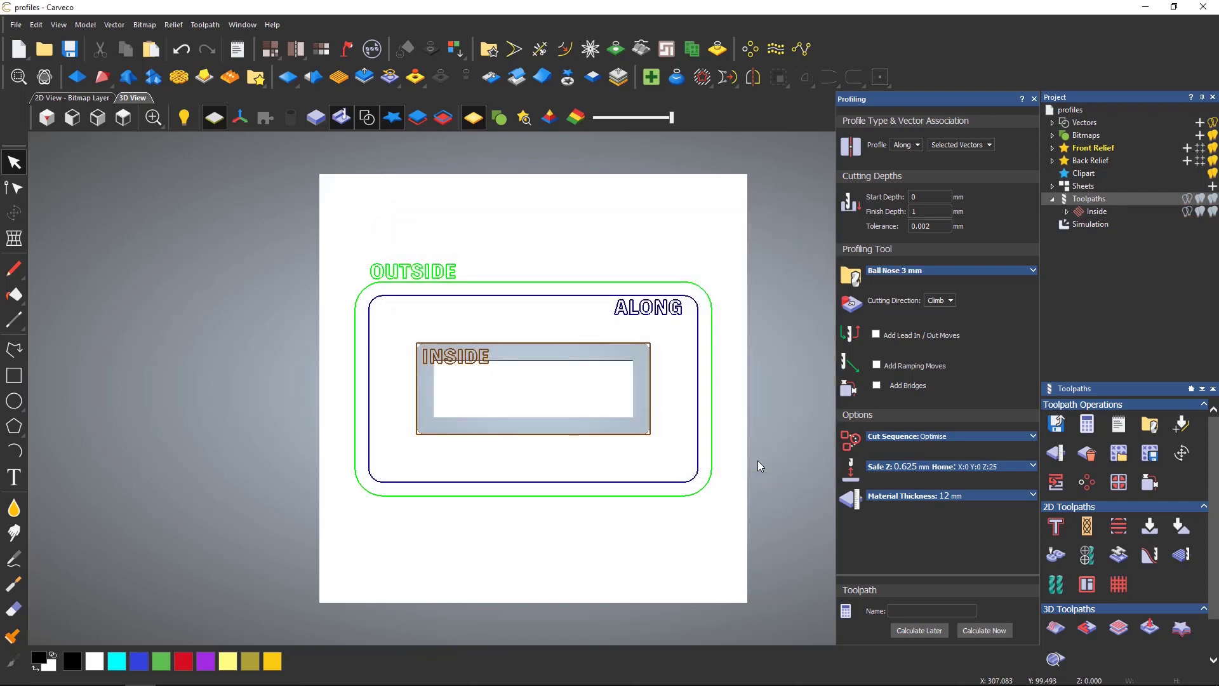
left_click(699, 334)
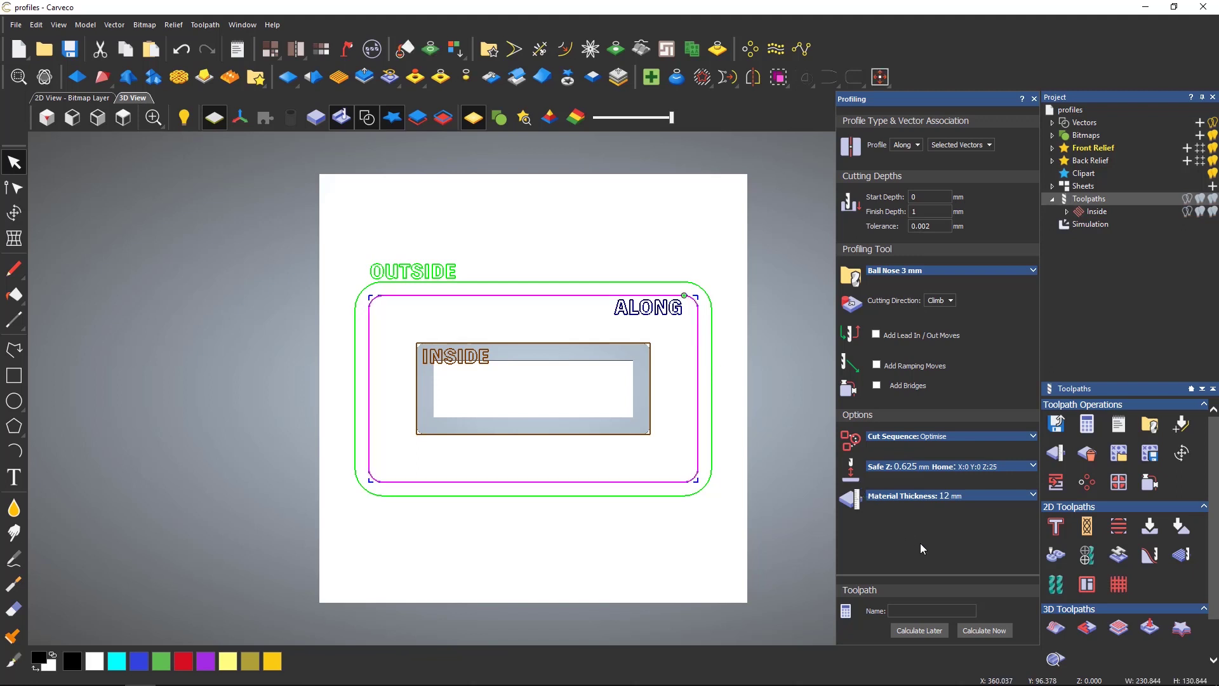
left_click(984, 631)
Simulate the new toolpath and rename it to 'Along'
right_click(1098, 226)
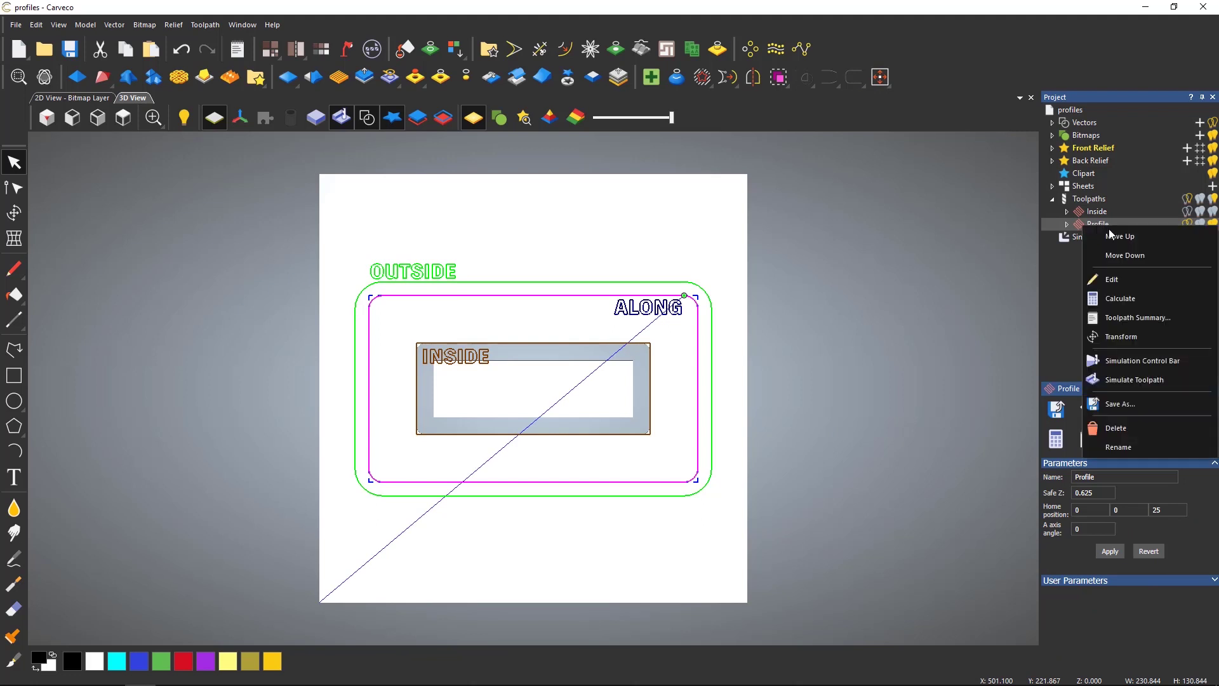
left_click(1122, 378)
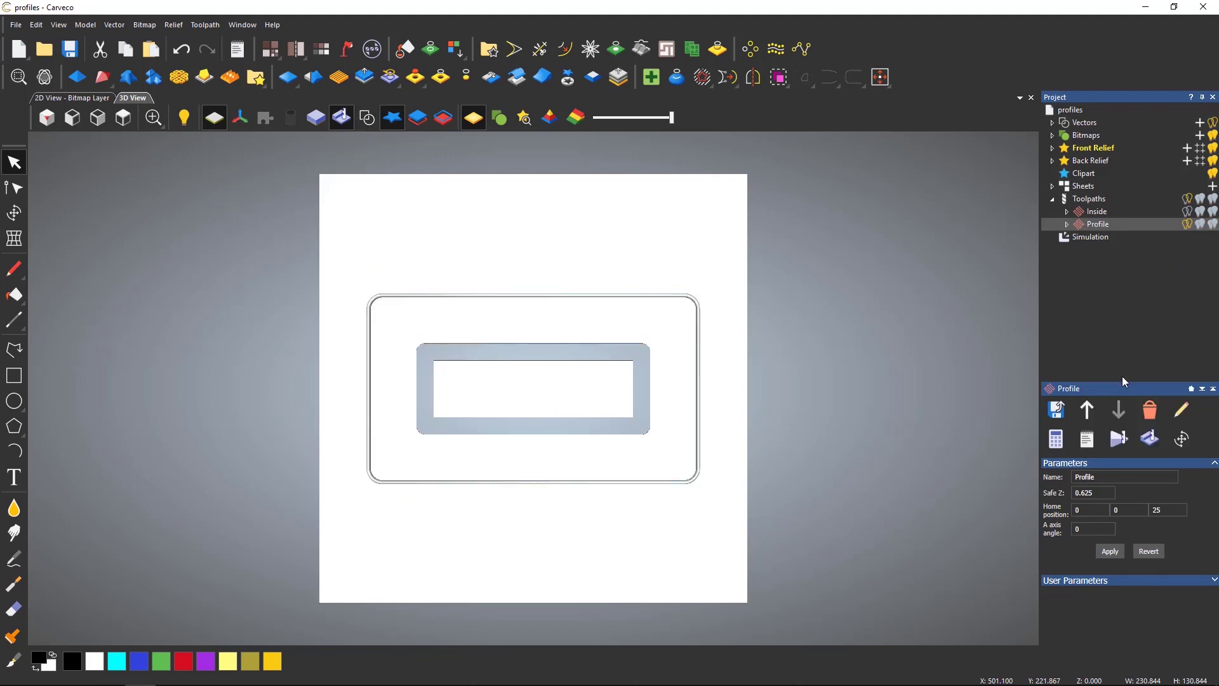
right_click(1101, 227)
left_click(1120, 443)
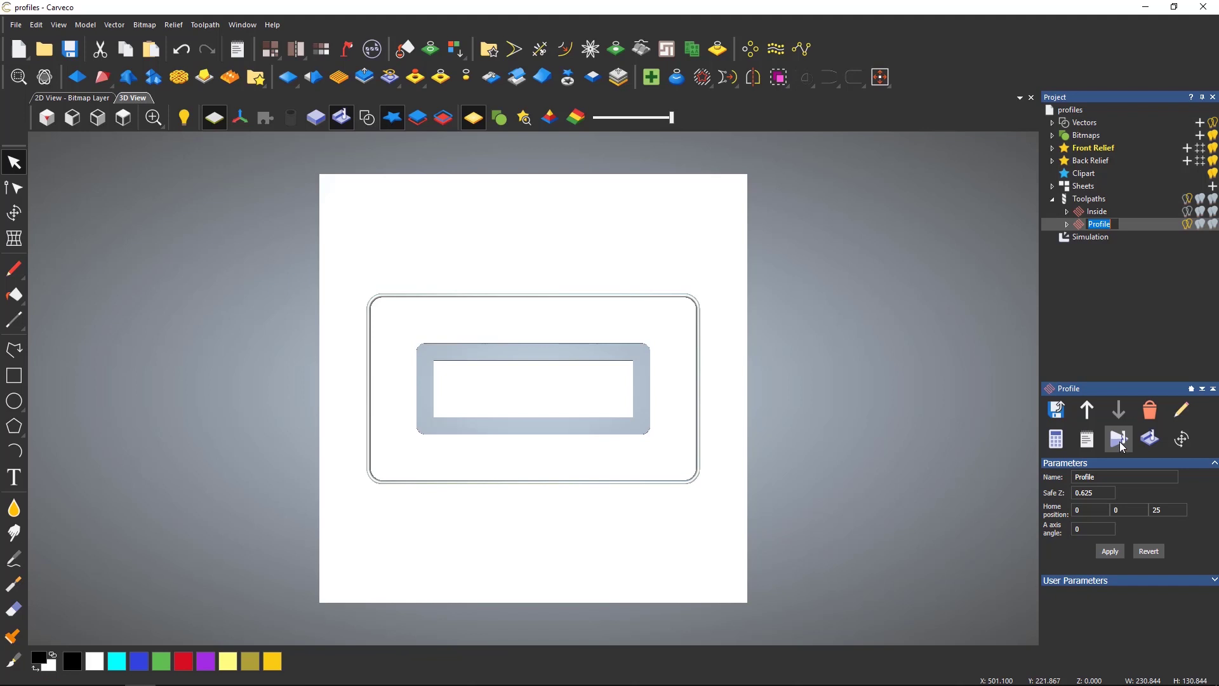
type("Along")
key("Return")
left_click(1087, 201)
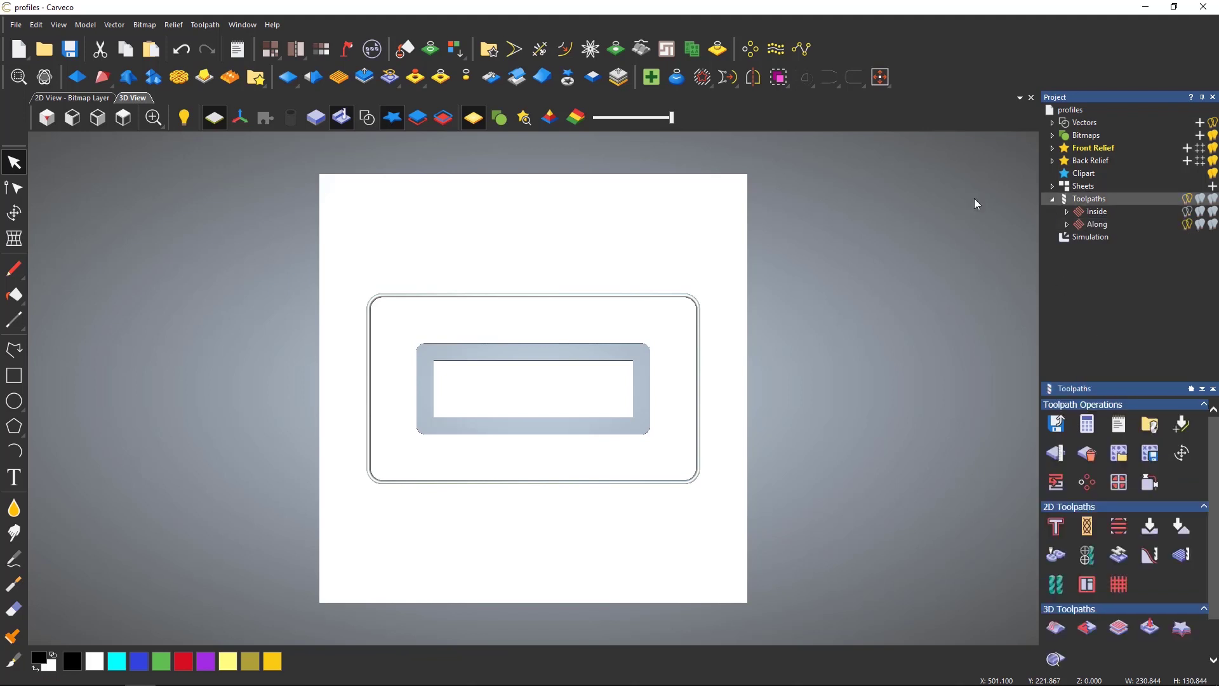
Calculate a 12 mm deep Outside profile around the OUTSIDE rectangle using End Mill 12 mm
left_click(366, 117)
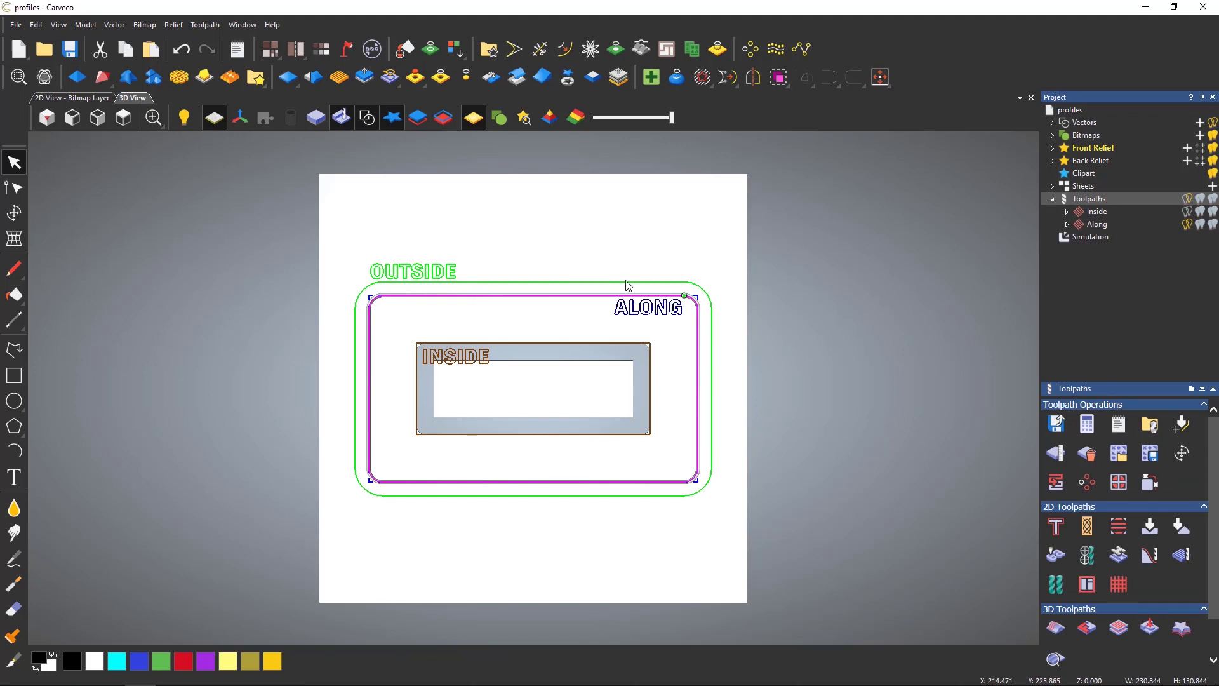
left_click(623, 282)
left_click(1064, 530)
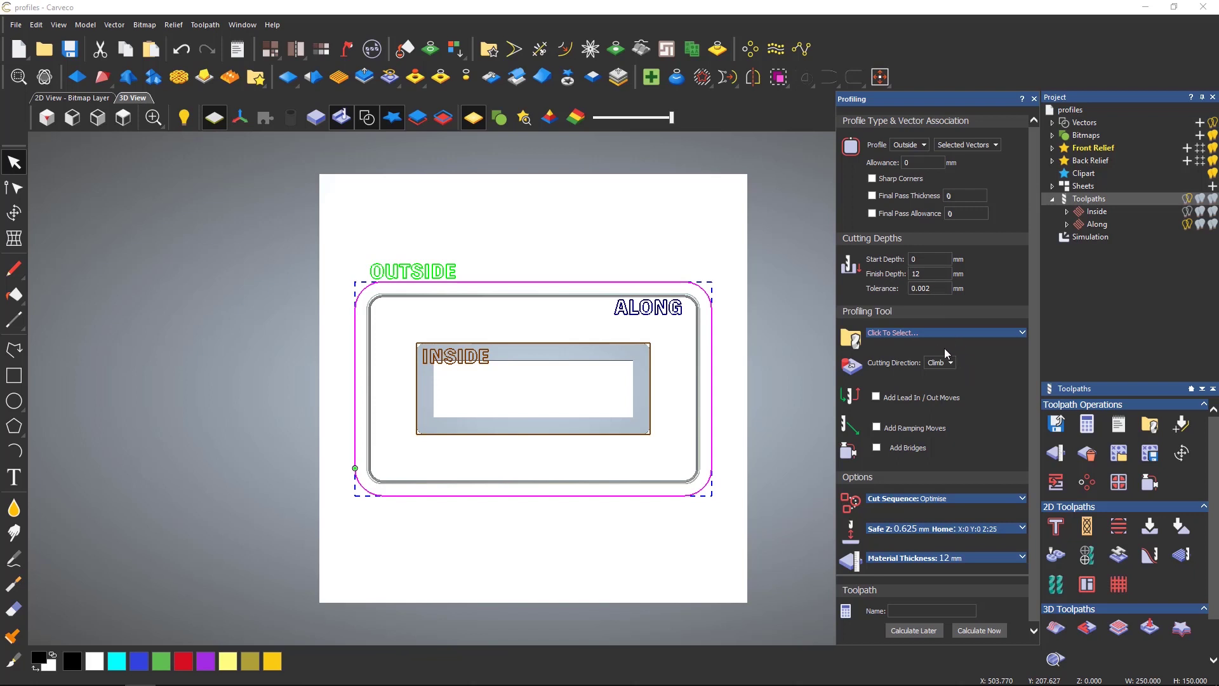
left_click(912, 332)
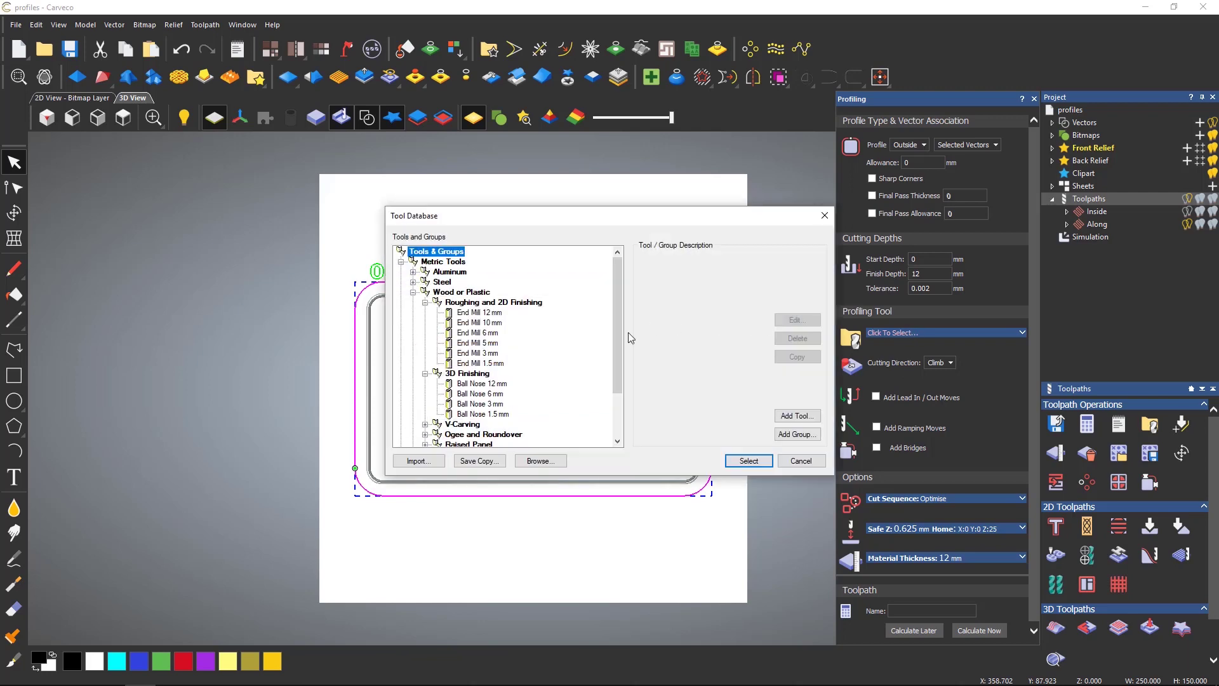
left_click(493, 313)
left_click(749, 461)
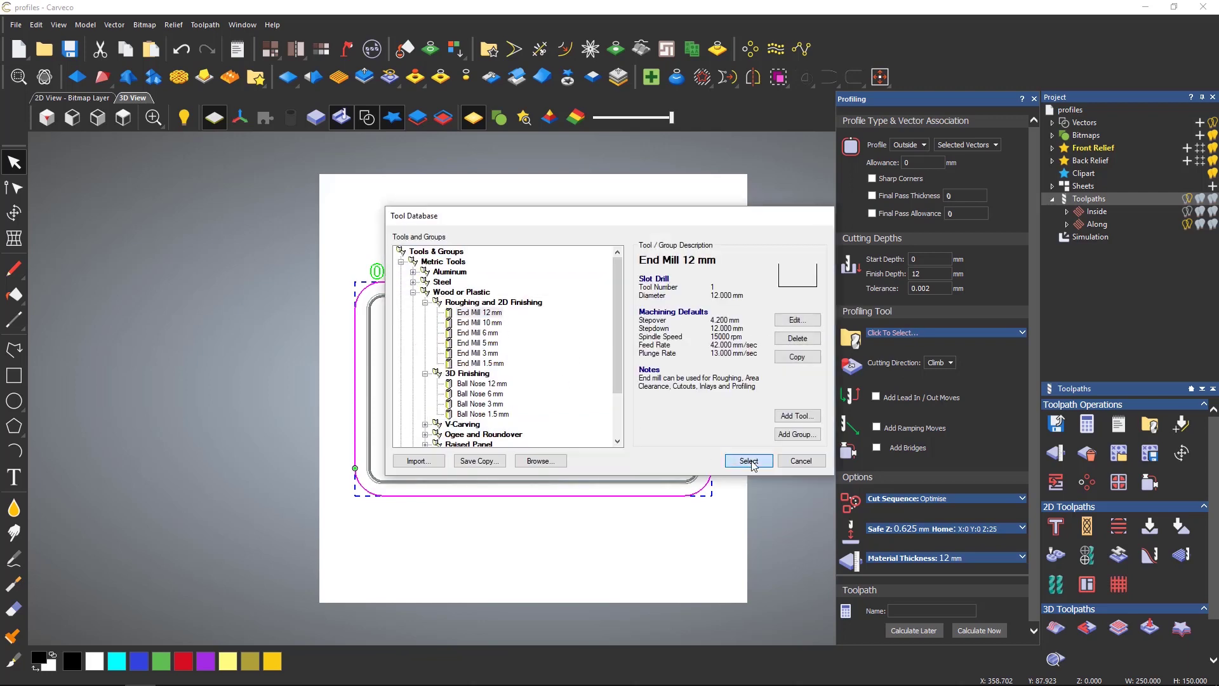
left_click(970, 635)
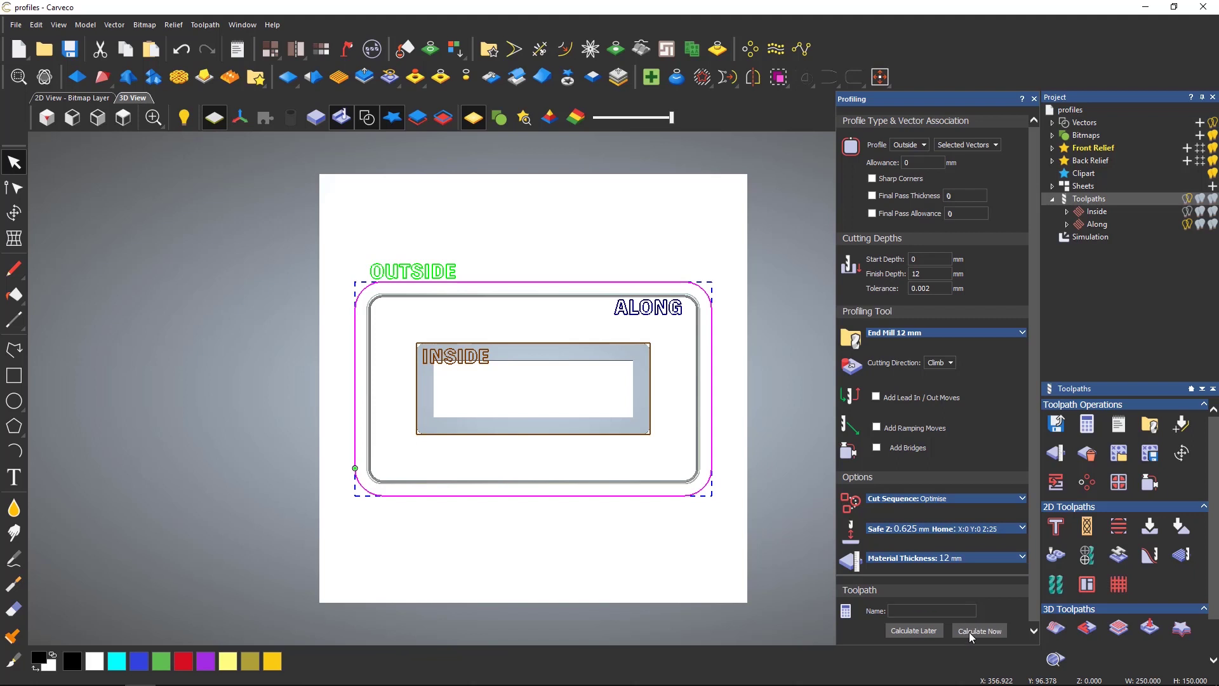
Rename the new profile toolpath to 'Outside' and simulate it
left_click(1034, 99)
right_click(1094, 238)
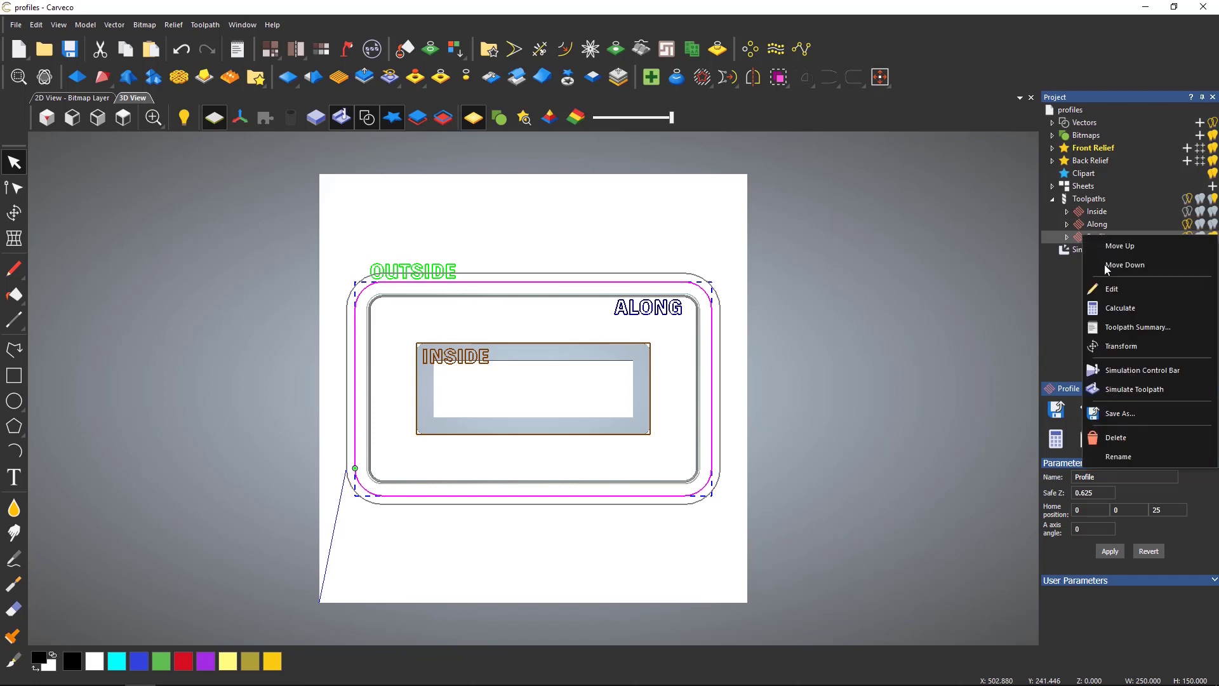
left_click(1118, 458)
type("Outside")
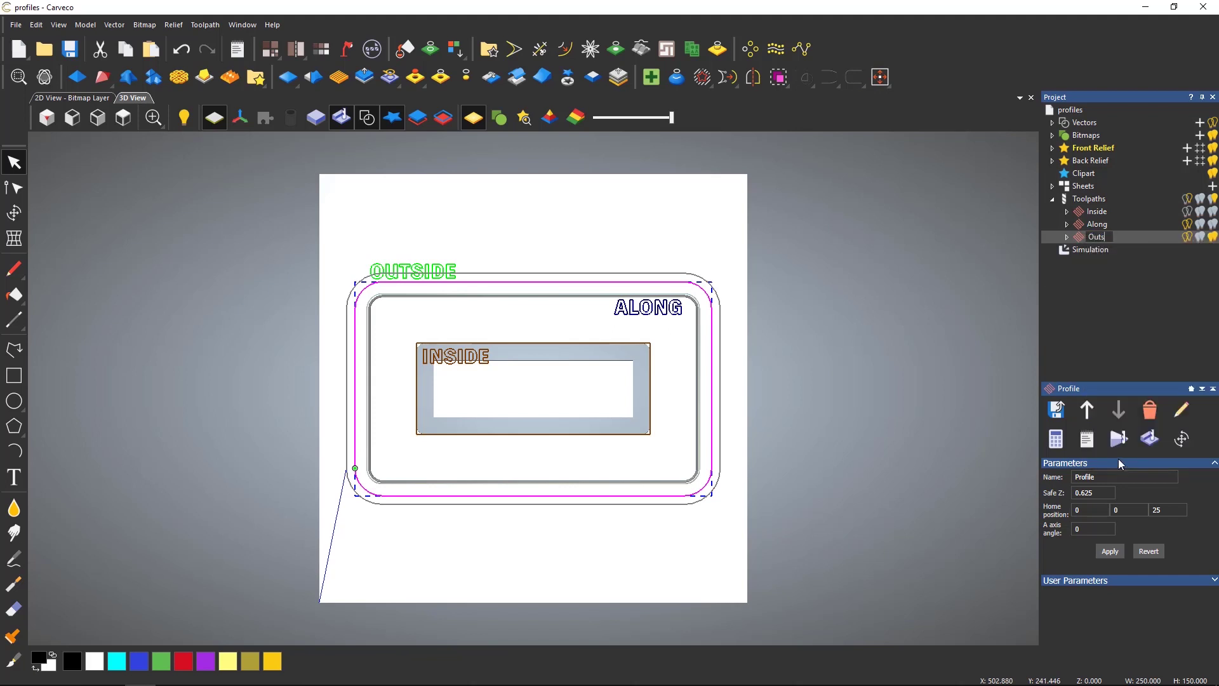
key("Return")
right_click(1091, 235)
left_click(1137, 389)
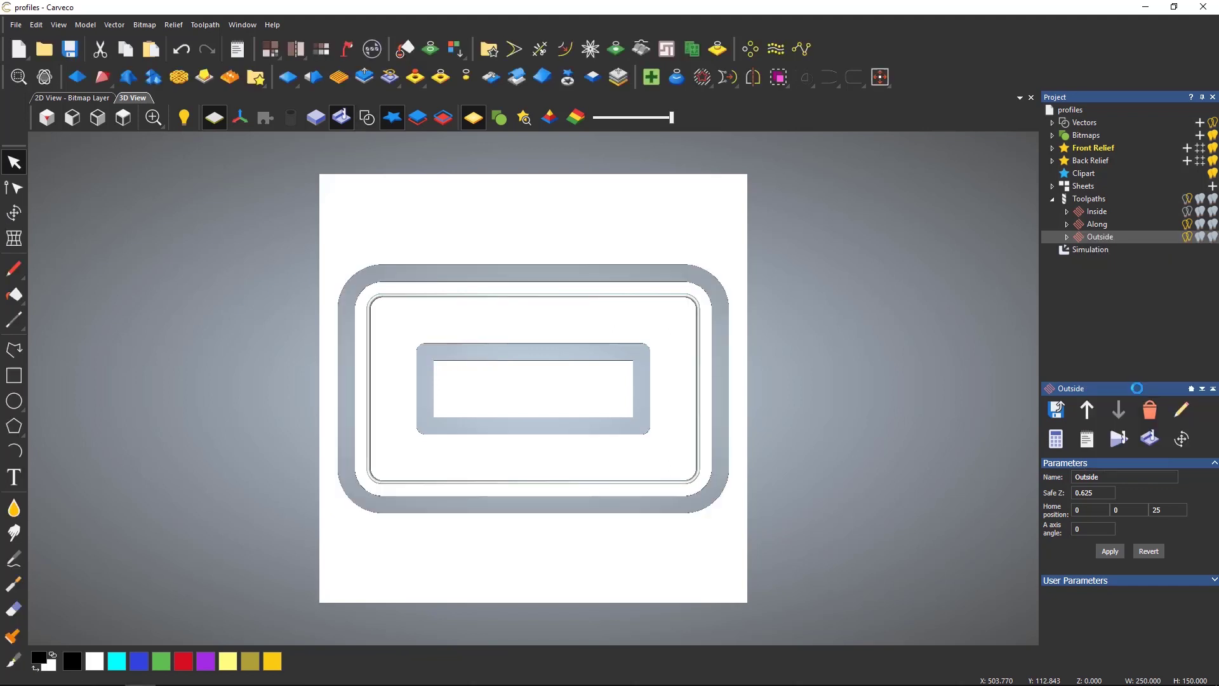
Show the vector outlines in the 3D view and display the Outside toolpath's drawing
scroll(550, 429, "up", 1)
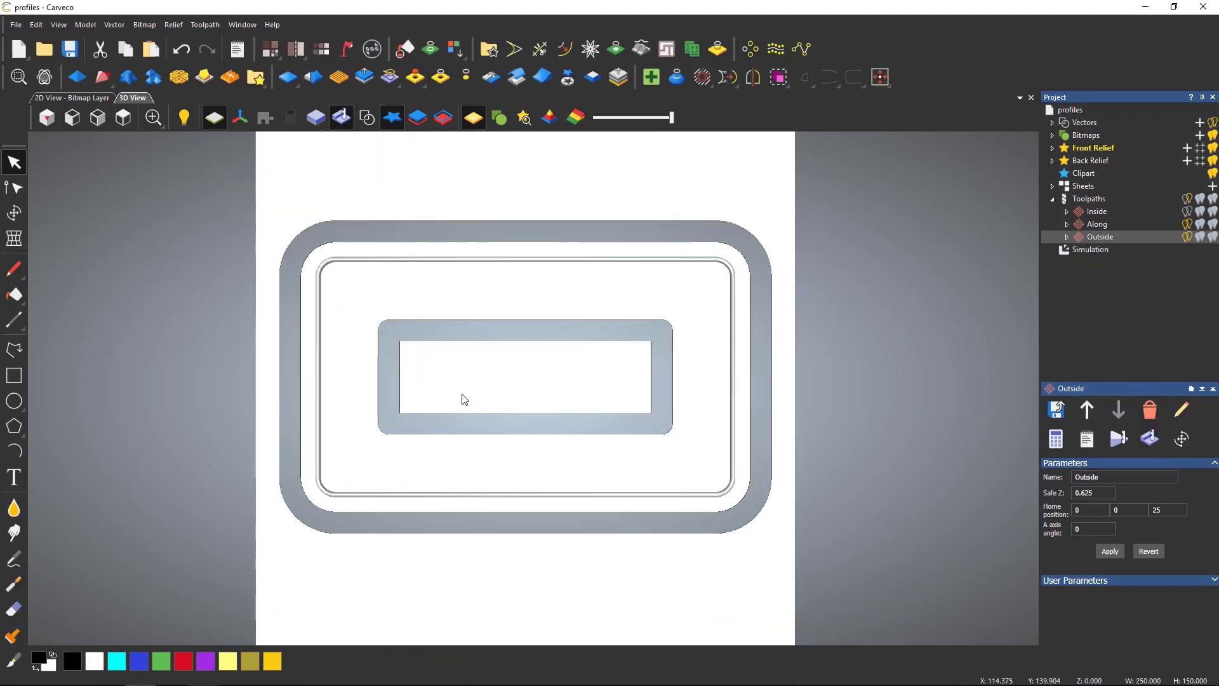
scroll(463, 400, "up", 1)
left_click(365, 118)
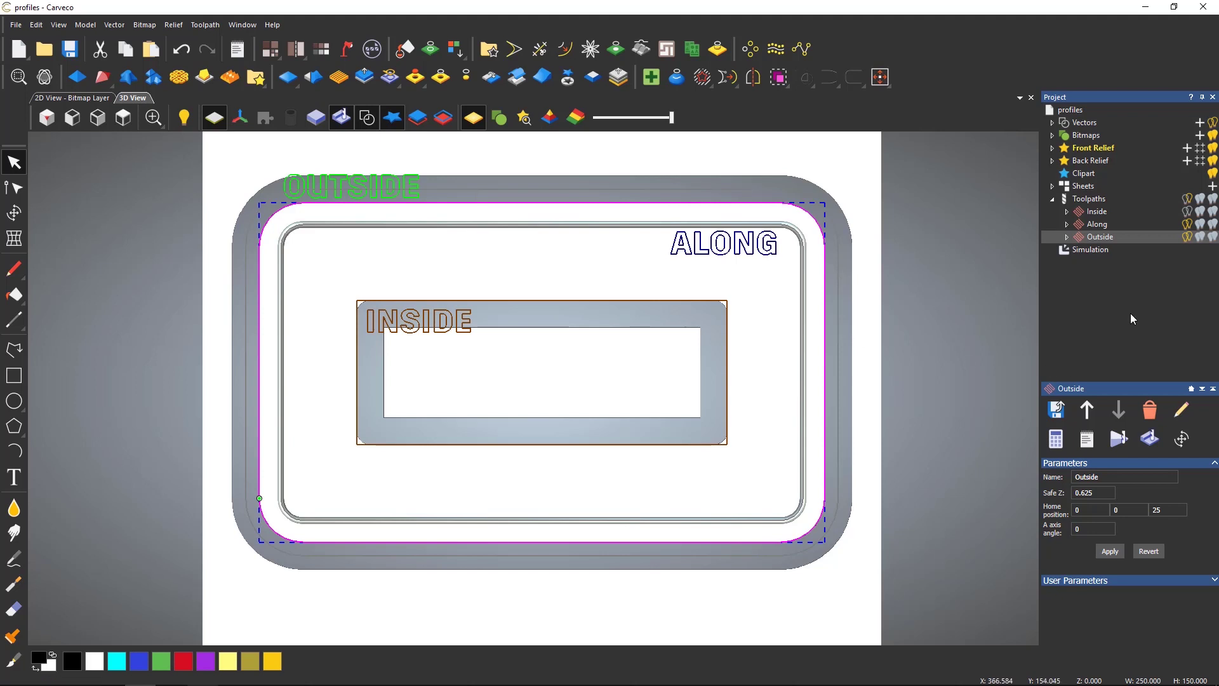
left_click(1213, 237)
Enable lead-in/out moves on the Outside toolpath with distance 15 and recalculate
double_click(1107, 236)
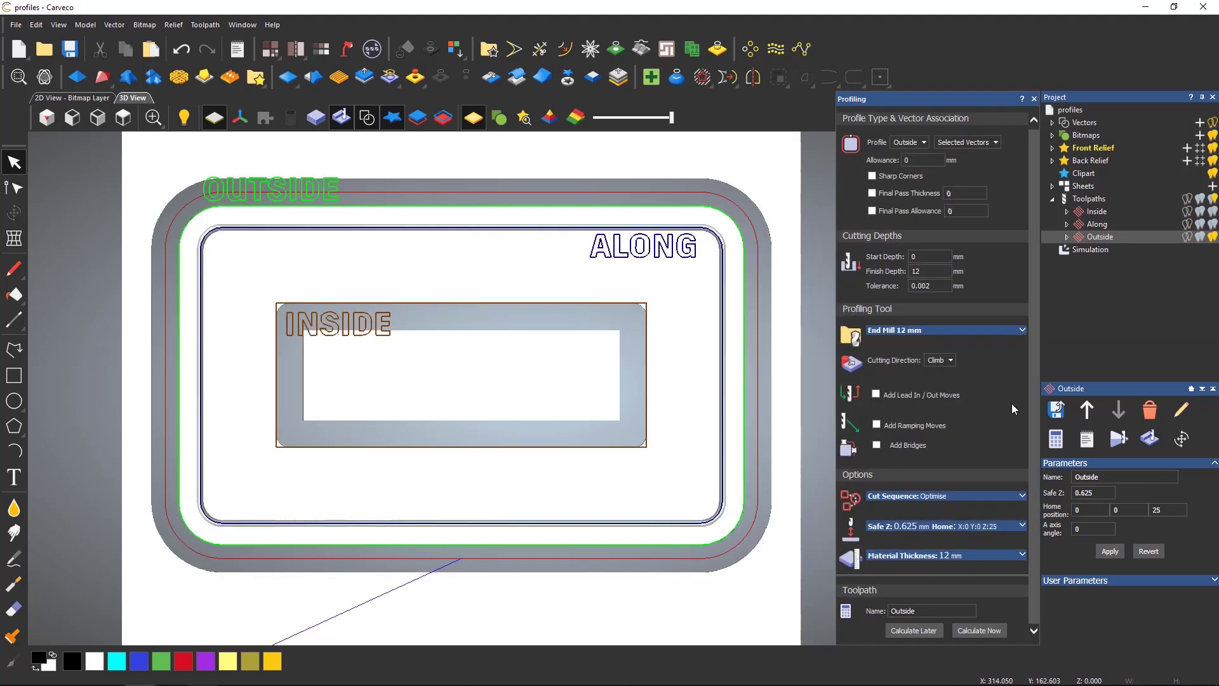
left_click(876, 394)
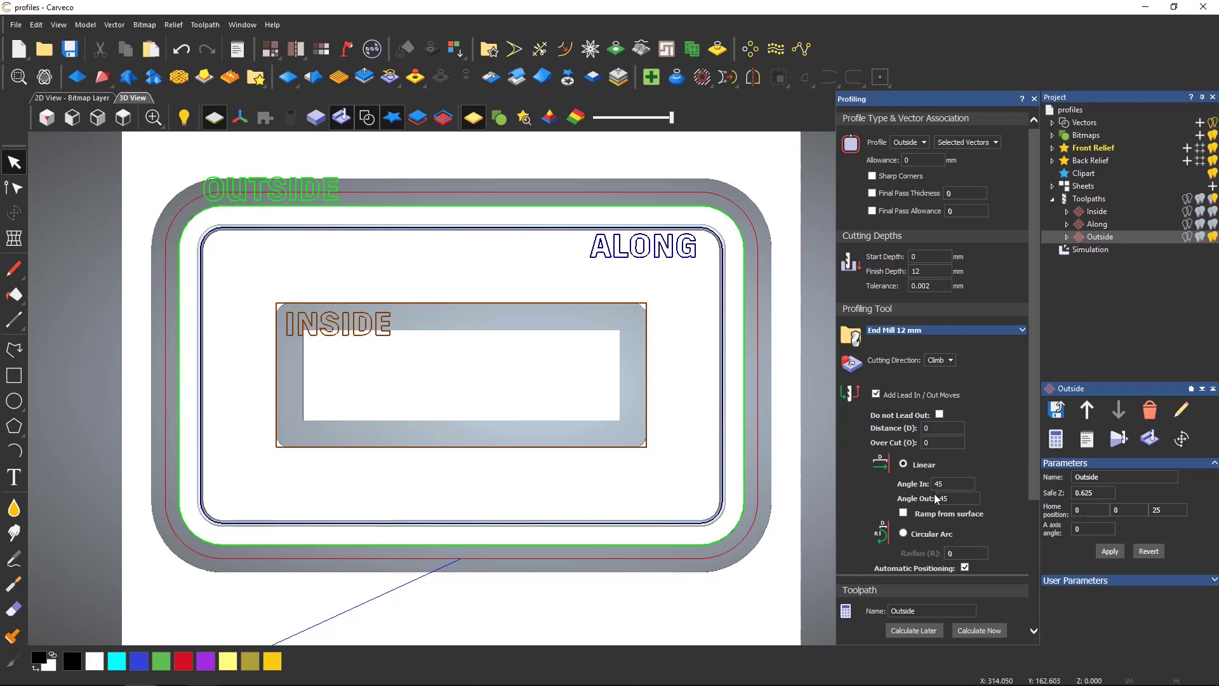
scroll(946, 459, "down", 3)
left_click(939, 267)
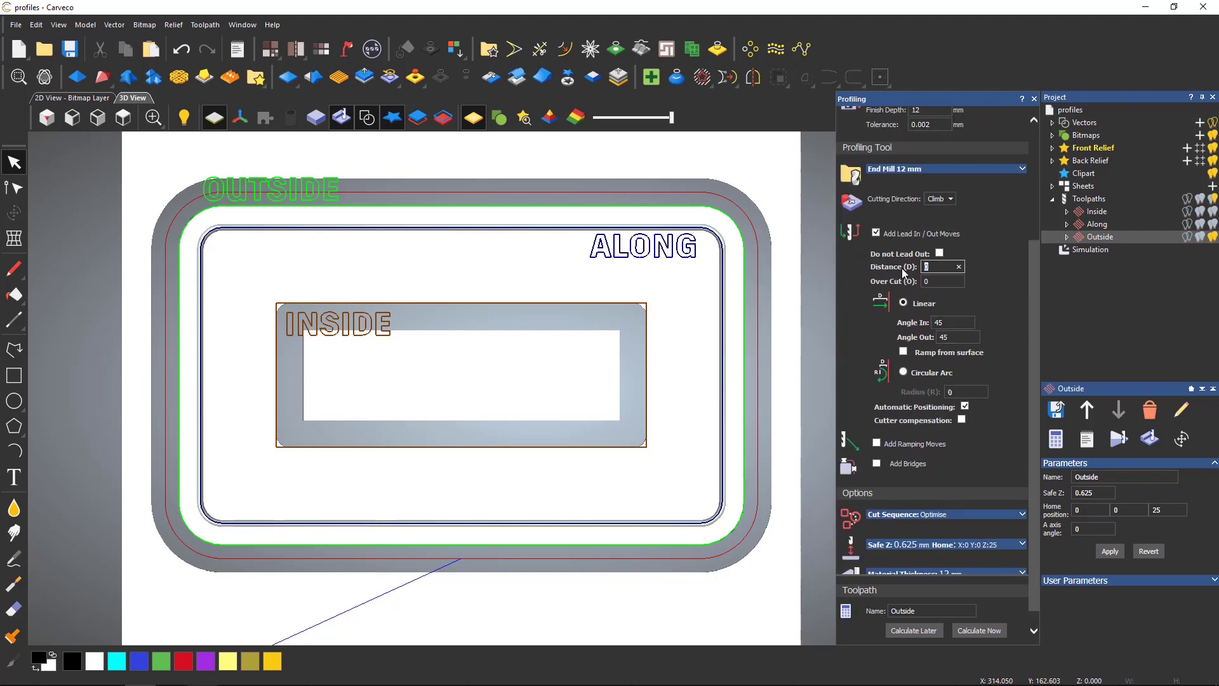
type("15")
left_click(740, 529)
left_click(979, 630)
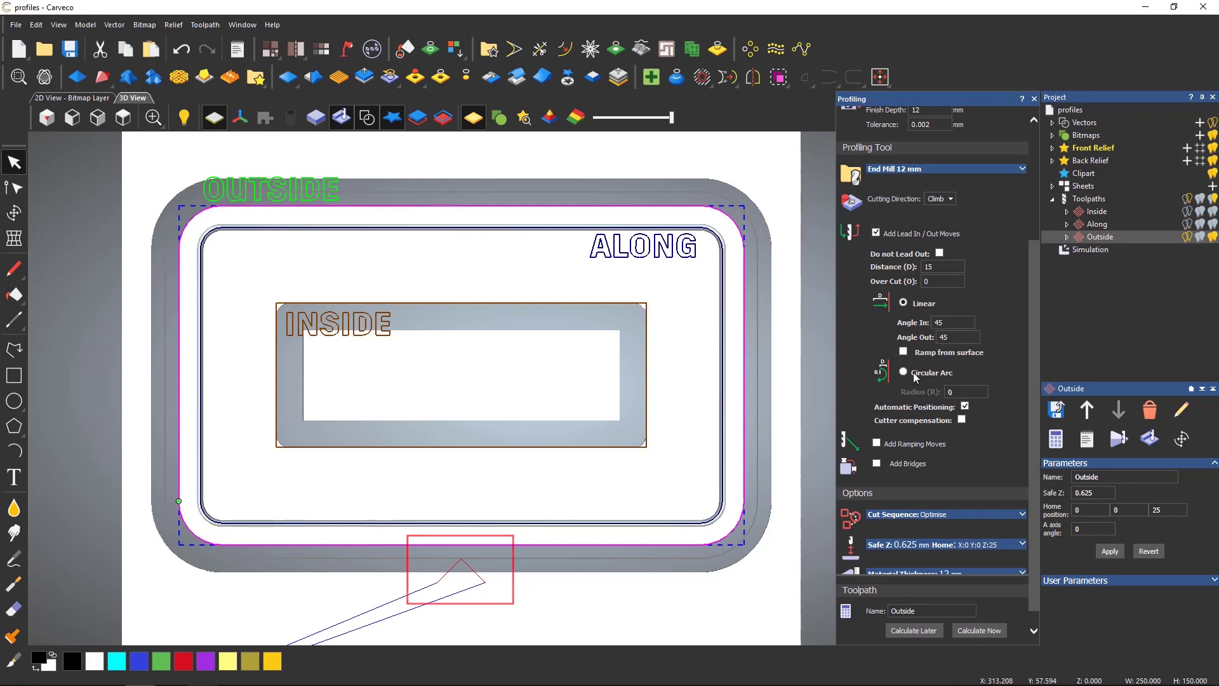
Make the lead-in a circular arc of radius 35 and recalculate the toolpath
left_click(903, 372)
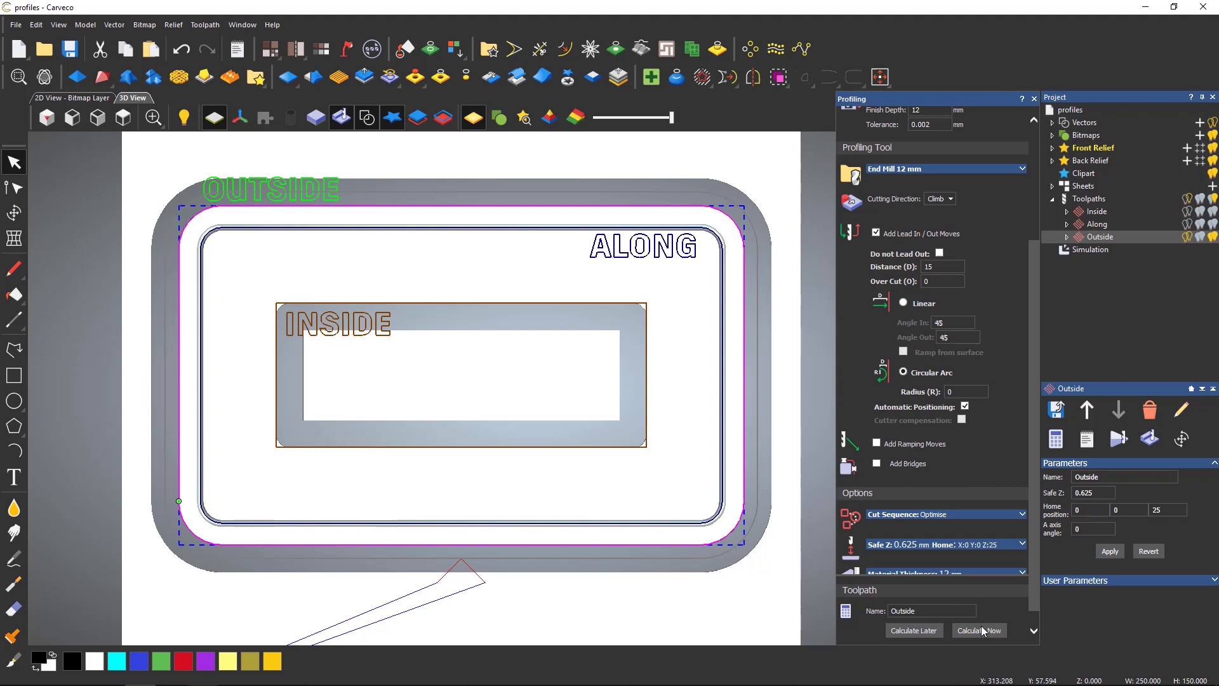
double_click(956, 391)
type("35")
left_click(978, 630)
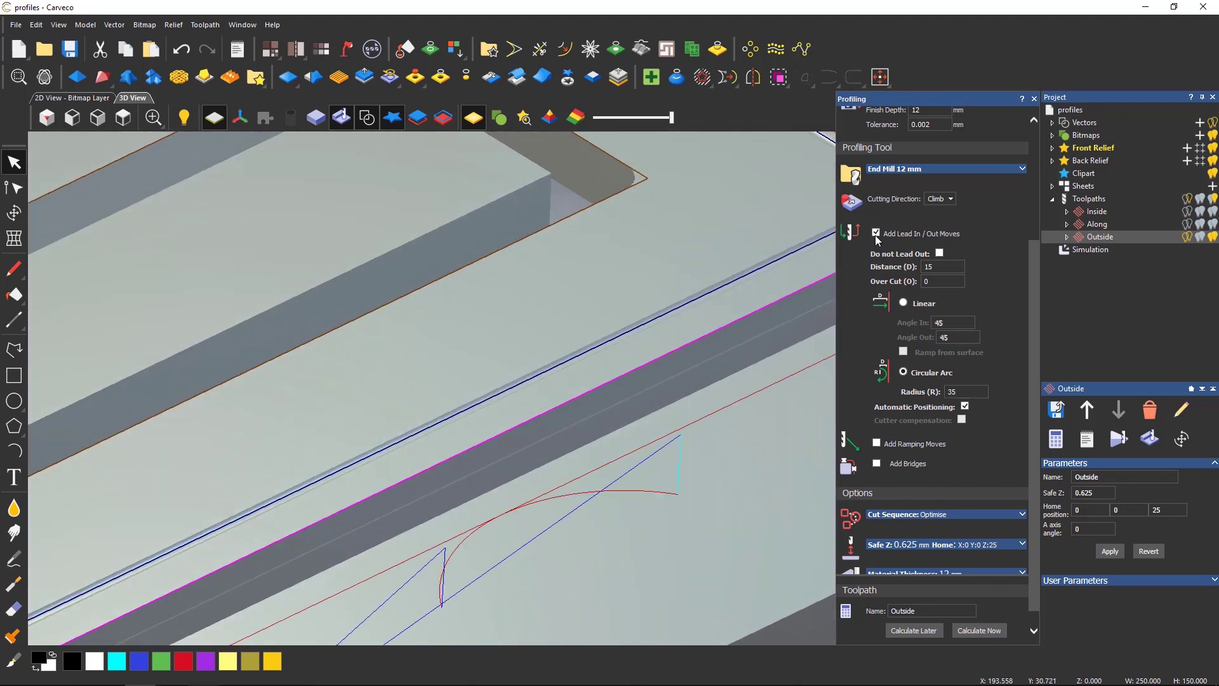
Enable Zig-Zag ramping moves with 10° max ramp angle and 50 max ramp length
left_click(877, 443)
scroll(895, 452, "down", 4)
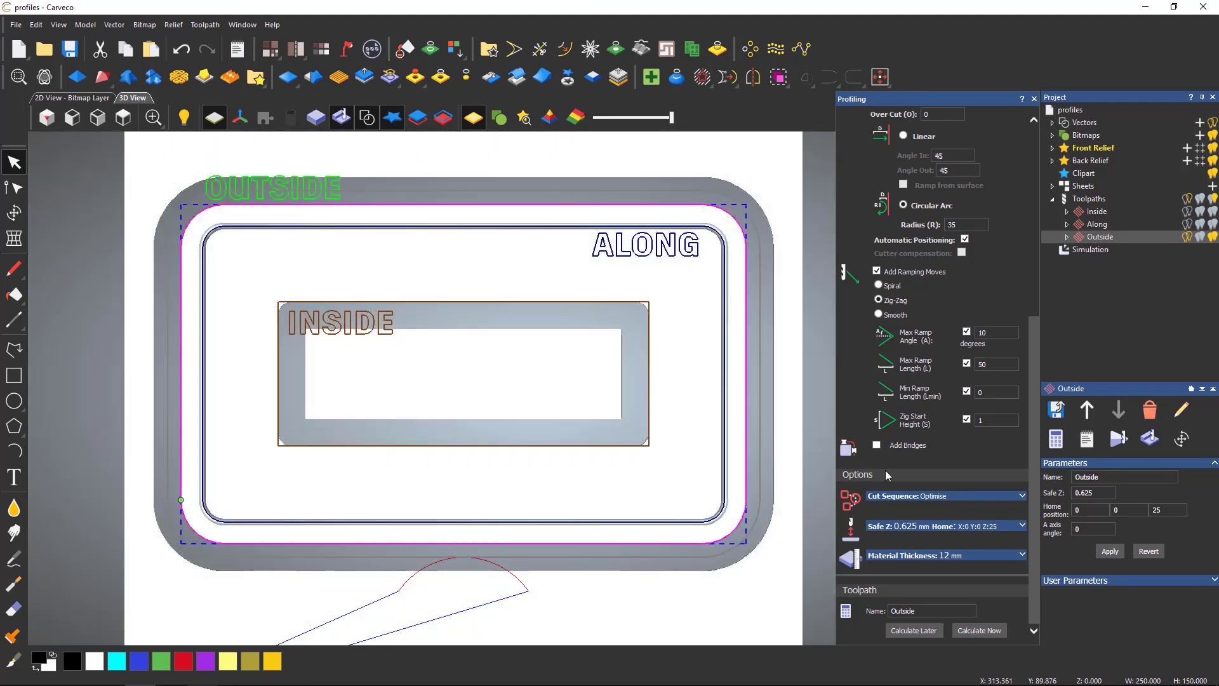
Add four 2D bridges, 2 mm thick, to the Outside toolpath
left_click(876, 445)
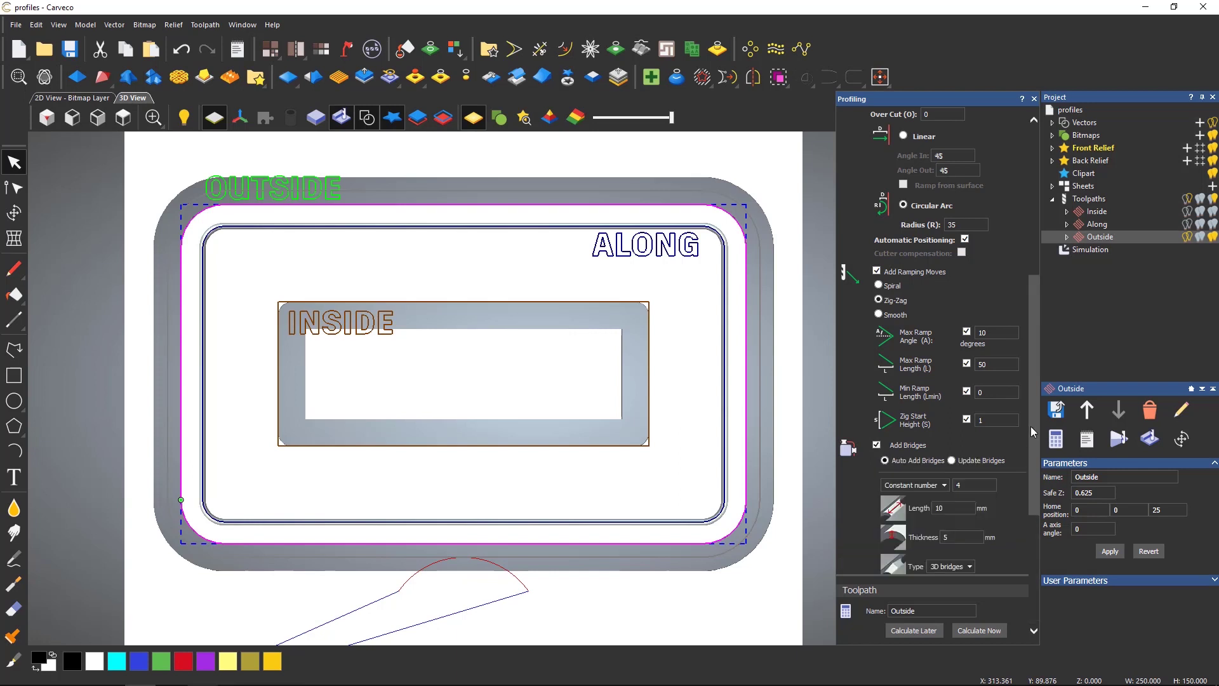
scroll(1034, 433, "down", 5)
left_click(951, 379)
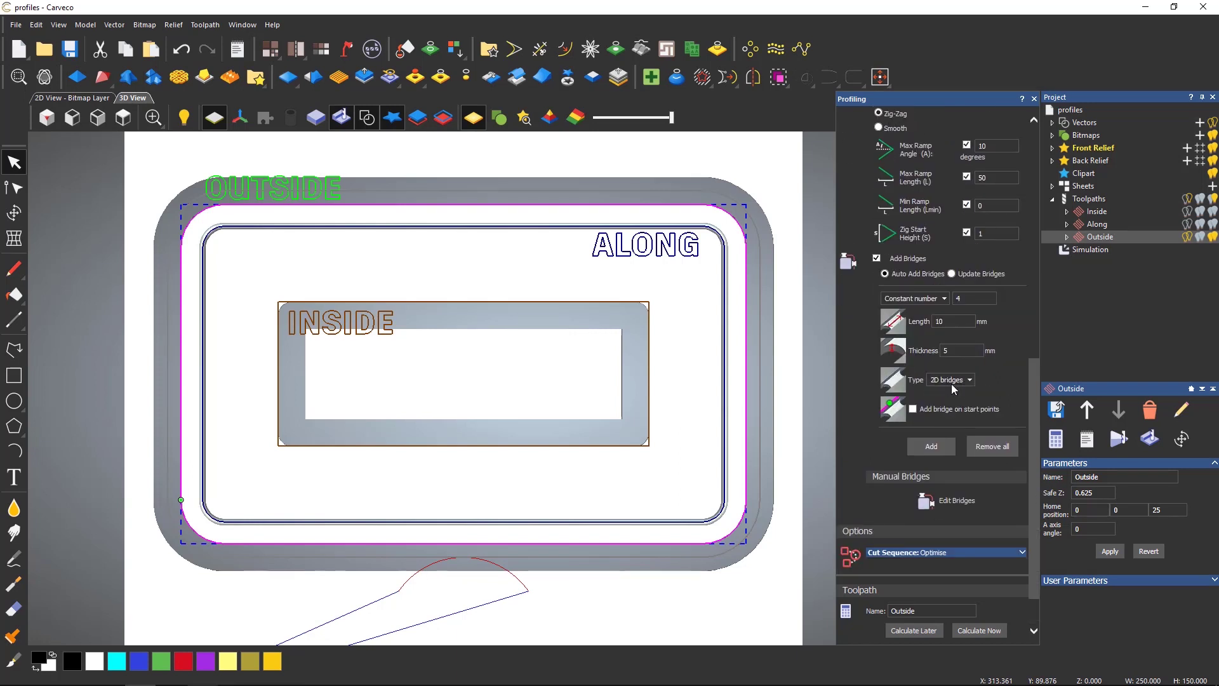
left_click(954, 390)
double_click(953, 351)
type("2")
left_click(929, 448)
Reposition the bottom, left and right bridges along the outer rectangle, then close the Profiling form
left_click(951, 501)
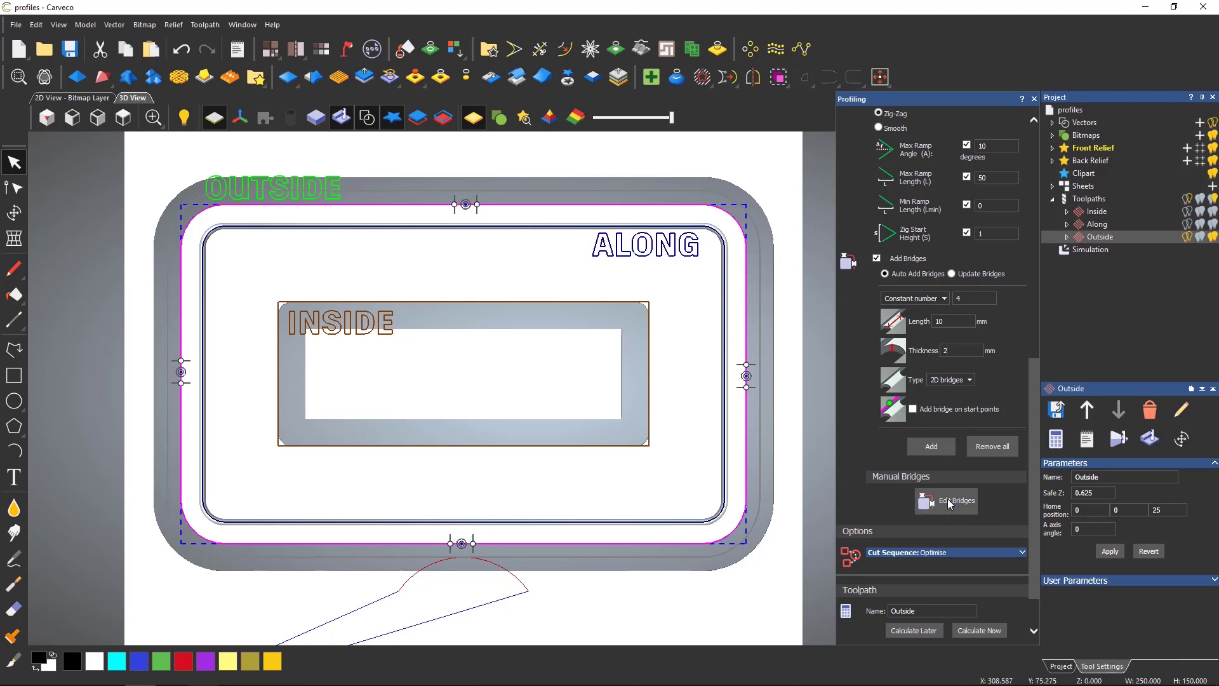
left_click_drag(462, 543, 295, 543)
left_click_drag(181, 371, 181, 316)
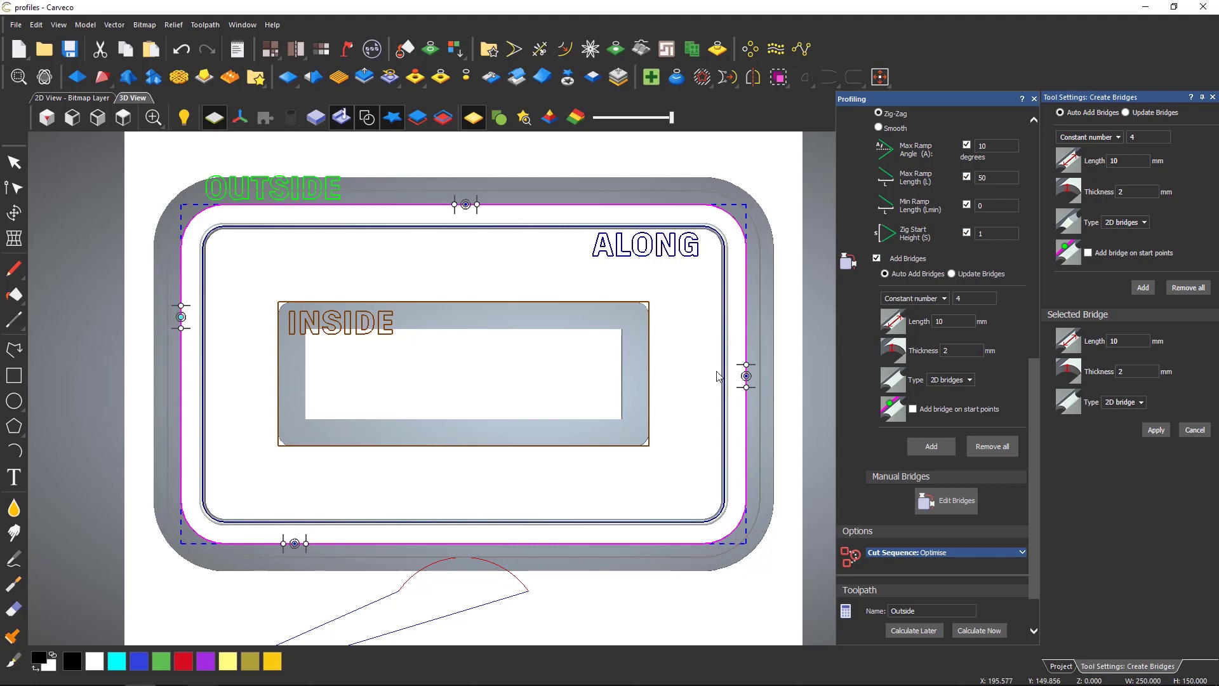
mouse_move(746, 375)
left_mouse_down()
mouse_move(745, 429)
mouse_move(746, 309)
left_mouse_up()
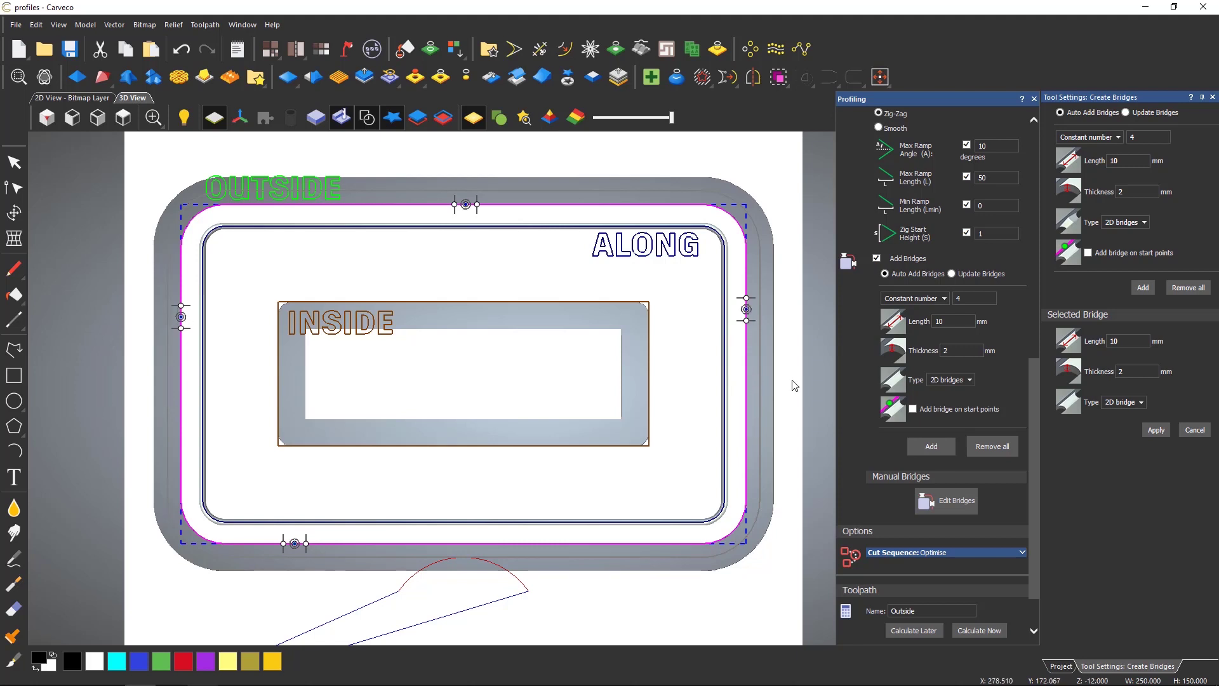
left_click(985, 203)
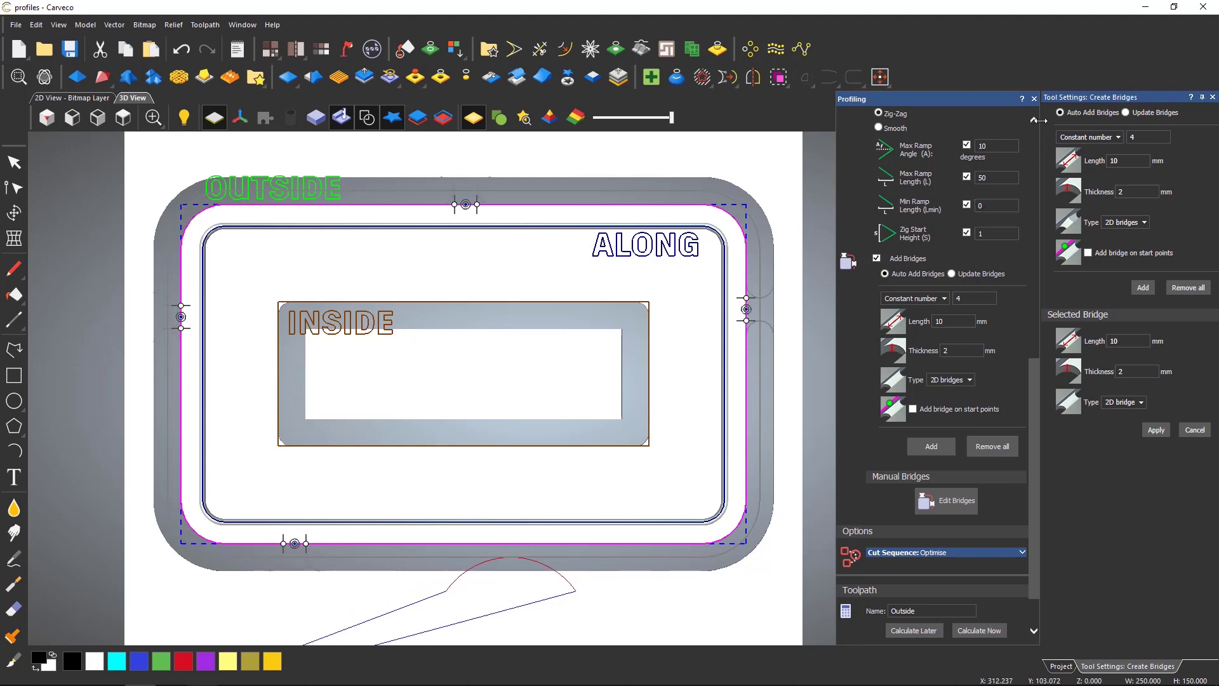
left_click(1034, 99)
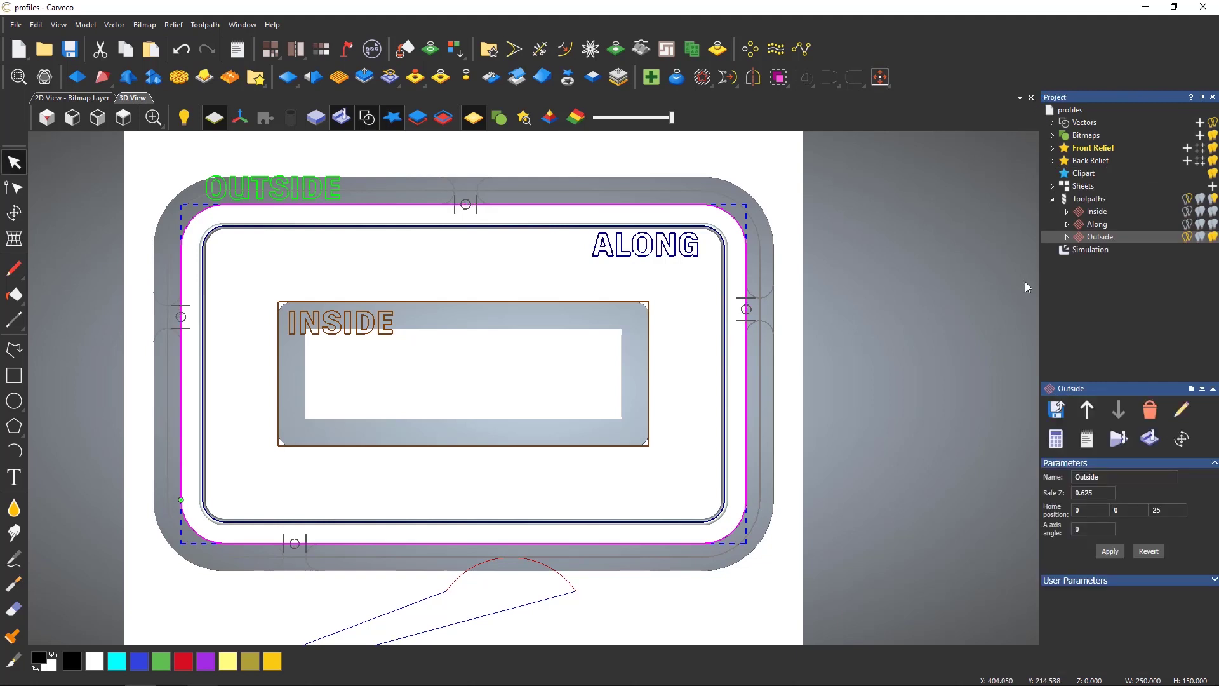
Delete the old simulation relief and simulate all toolpaths on the material block
left_click(1081, 250)
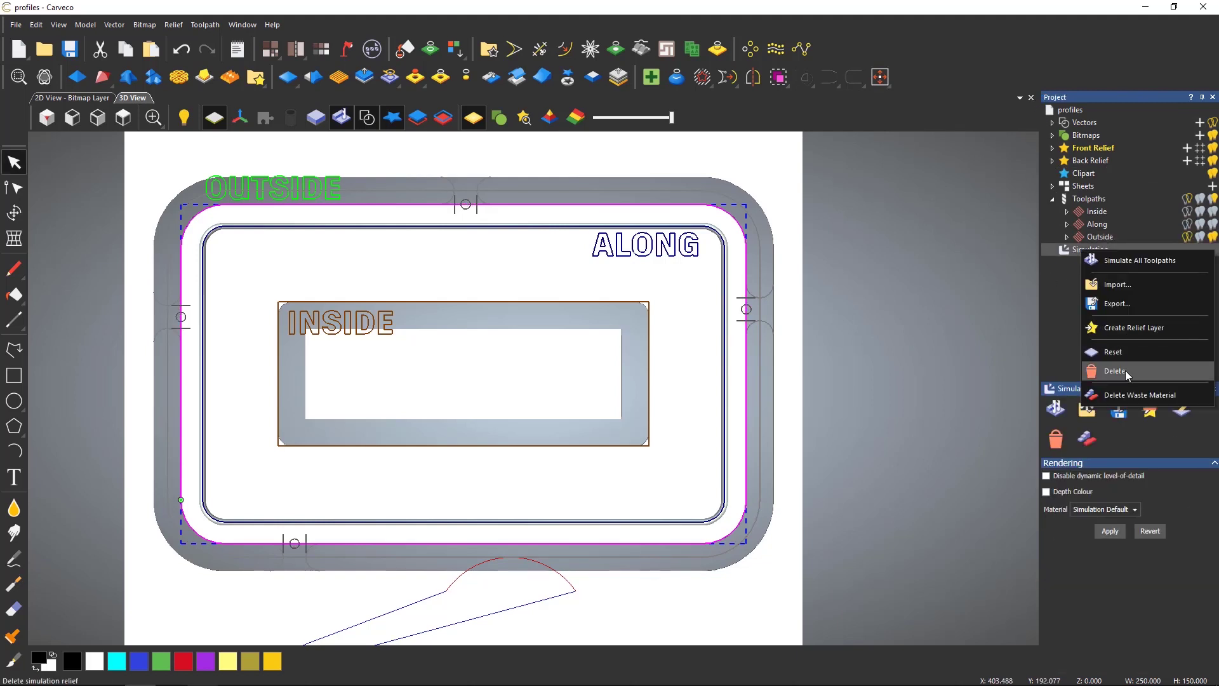
left_click(1125, 371)
right_click(1090, 198)
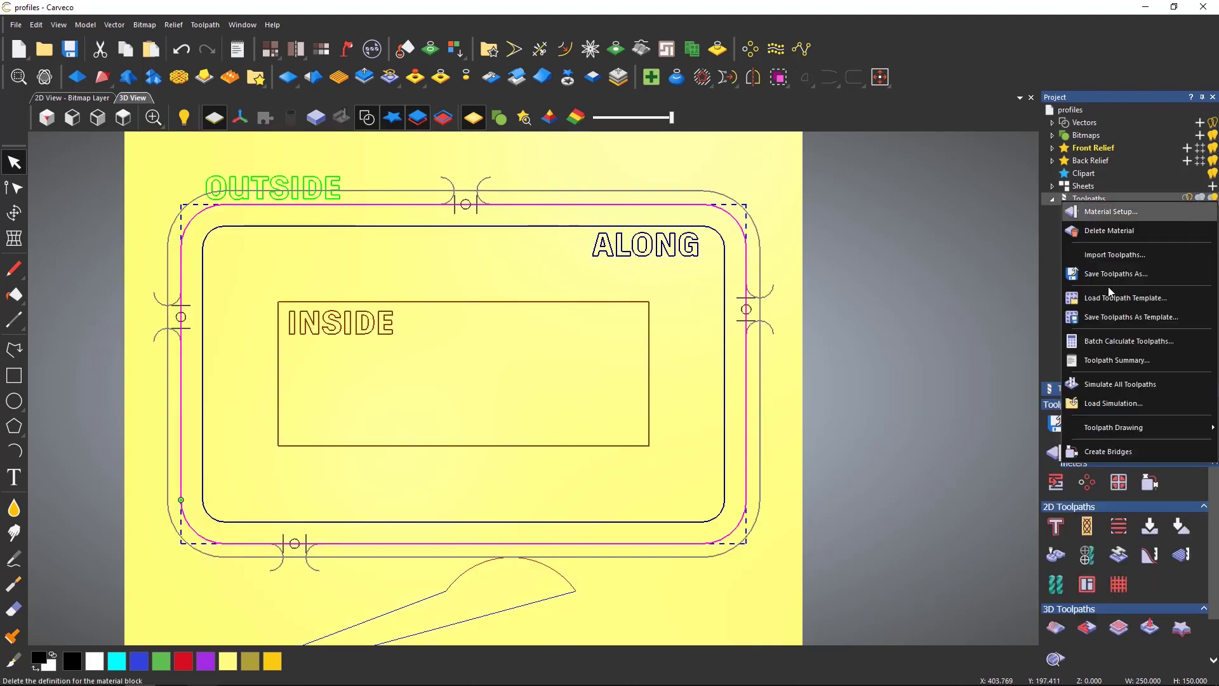
left_click(1119, 384)
left_click(658, 461)
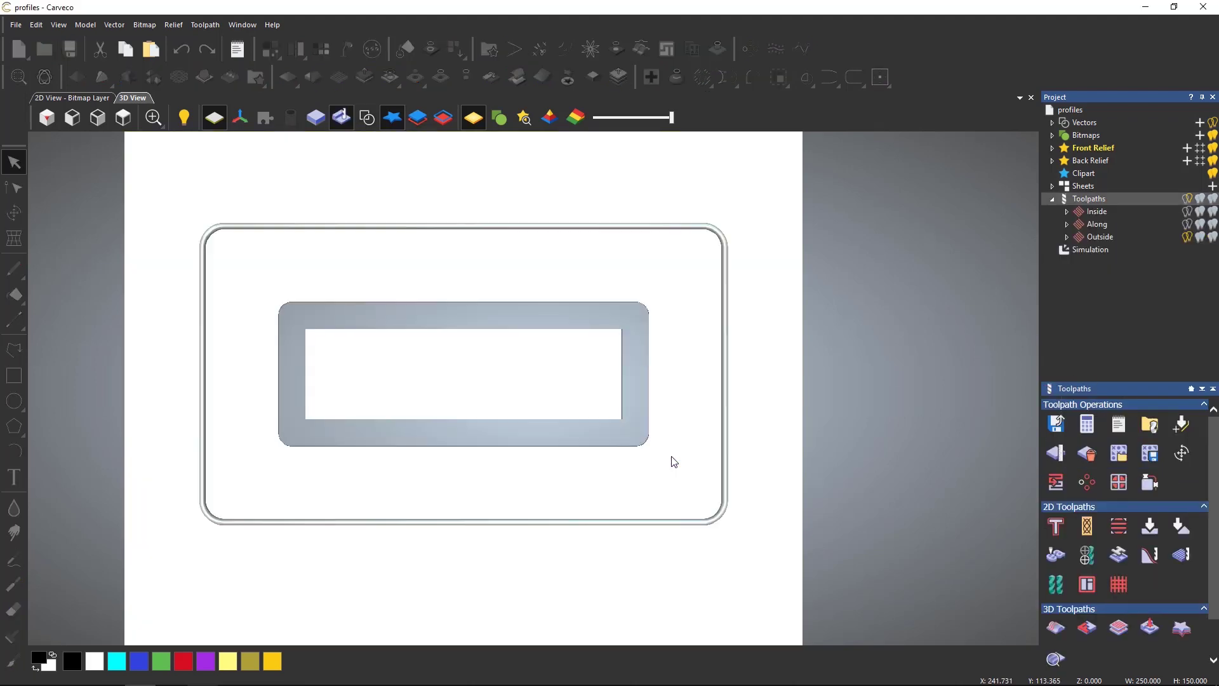
left_click_drag(648, 528, 443, 512)
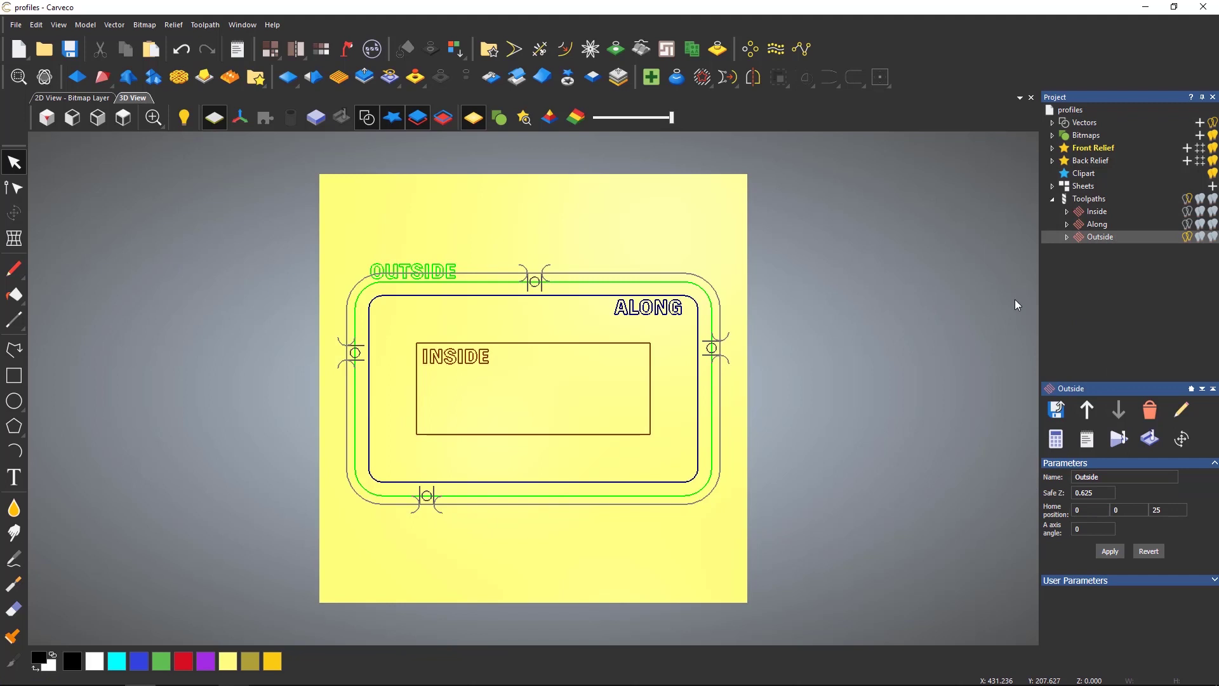
Associate the Along toolpath with the Along vector layer, recalculate, and close the Profiling form
double_click(1093, 225)
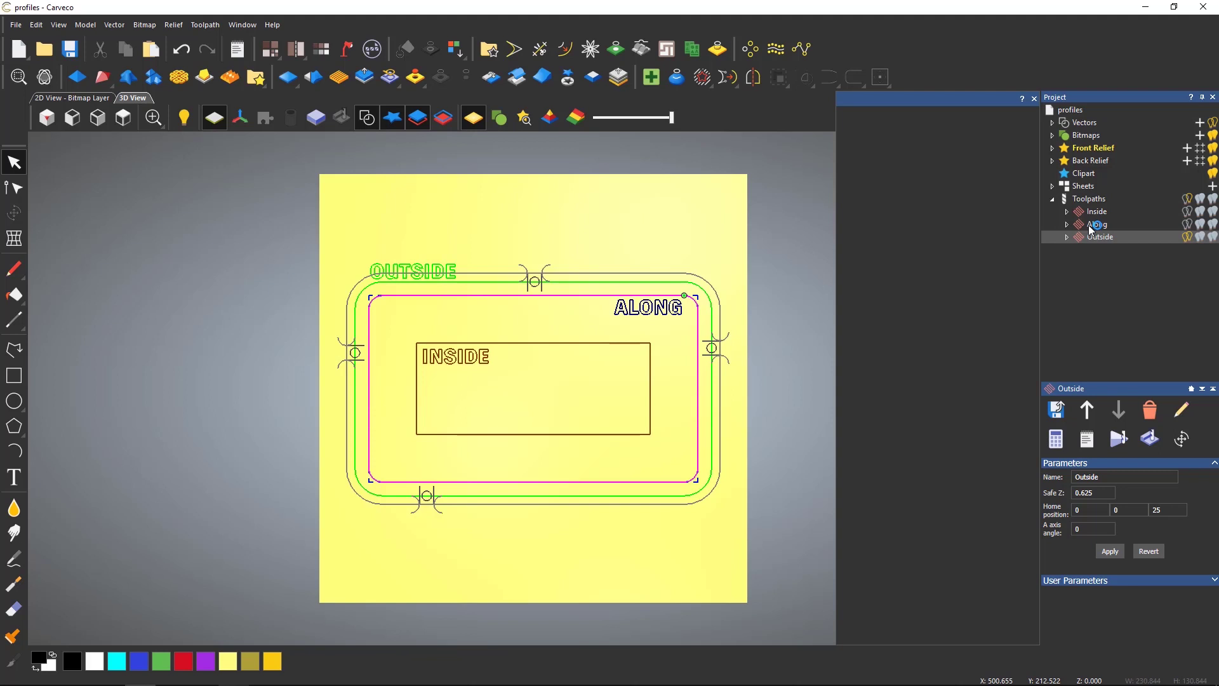
left_click(788, 259)
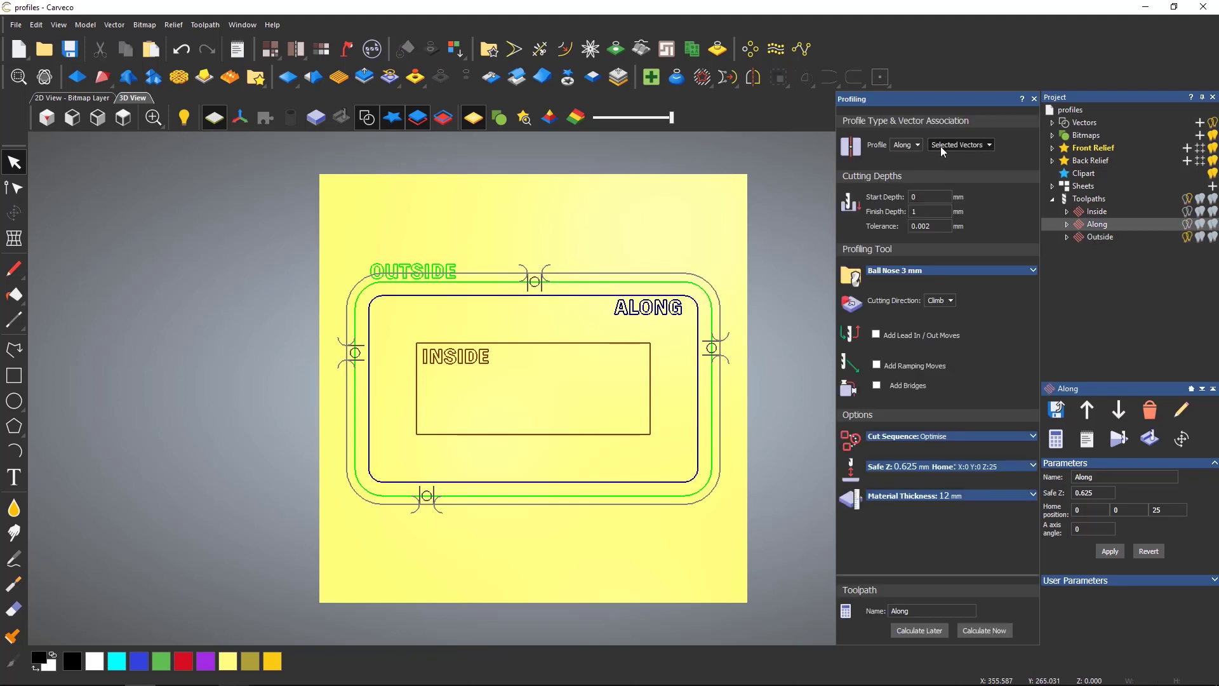
left_click(942, 149)
left_click(946, 188)
left_click(972, 631)
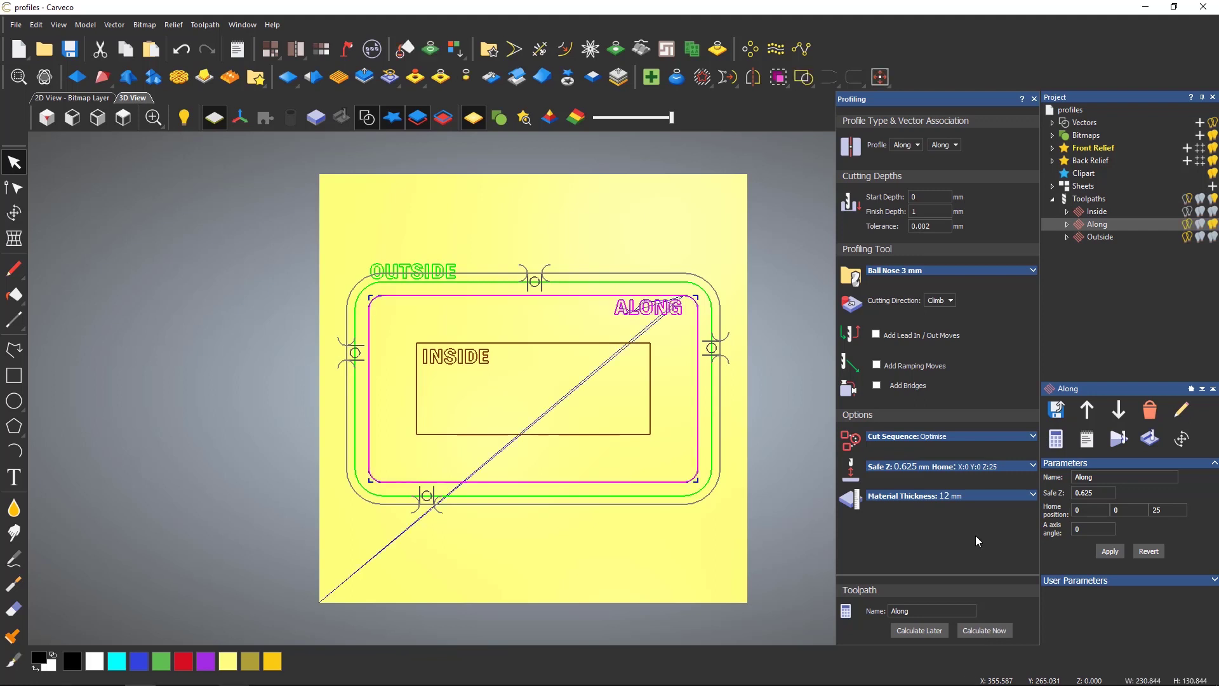
left_click(1033, 99)
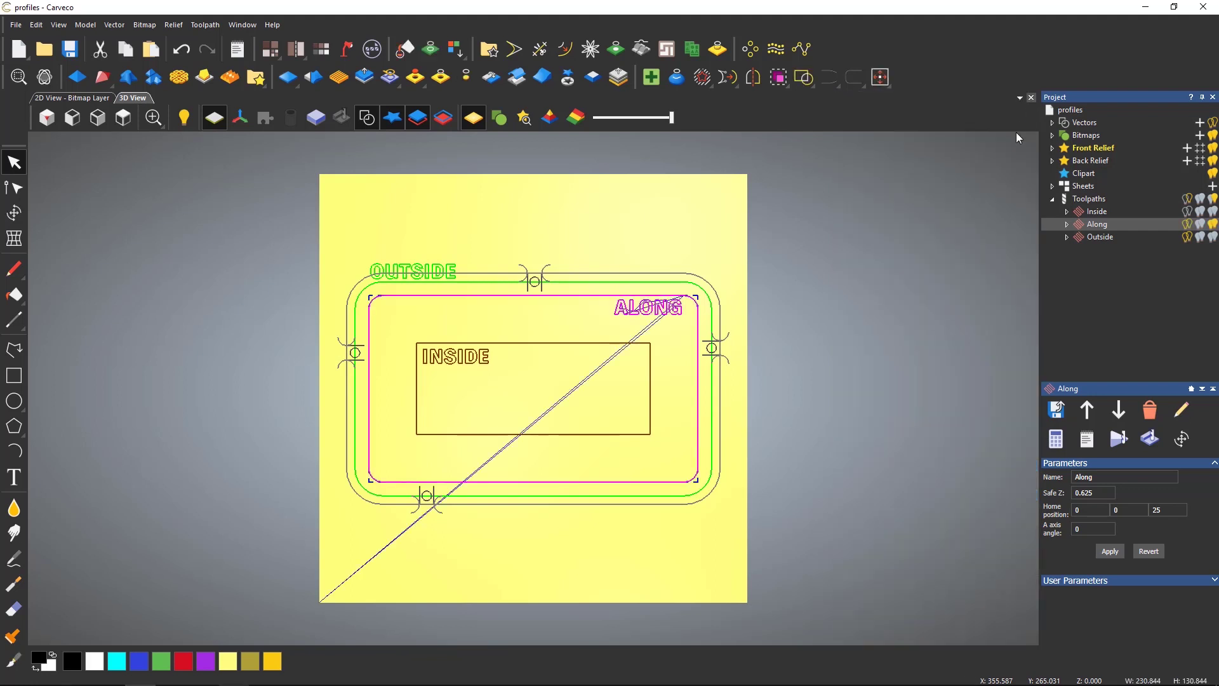